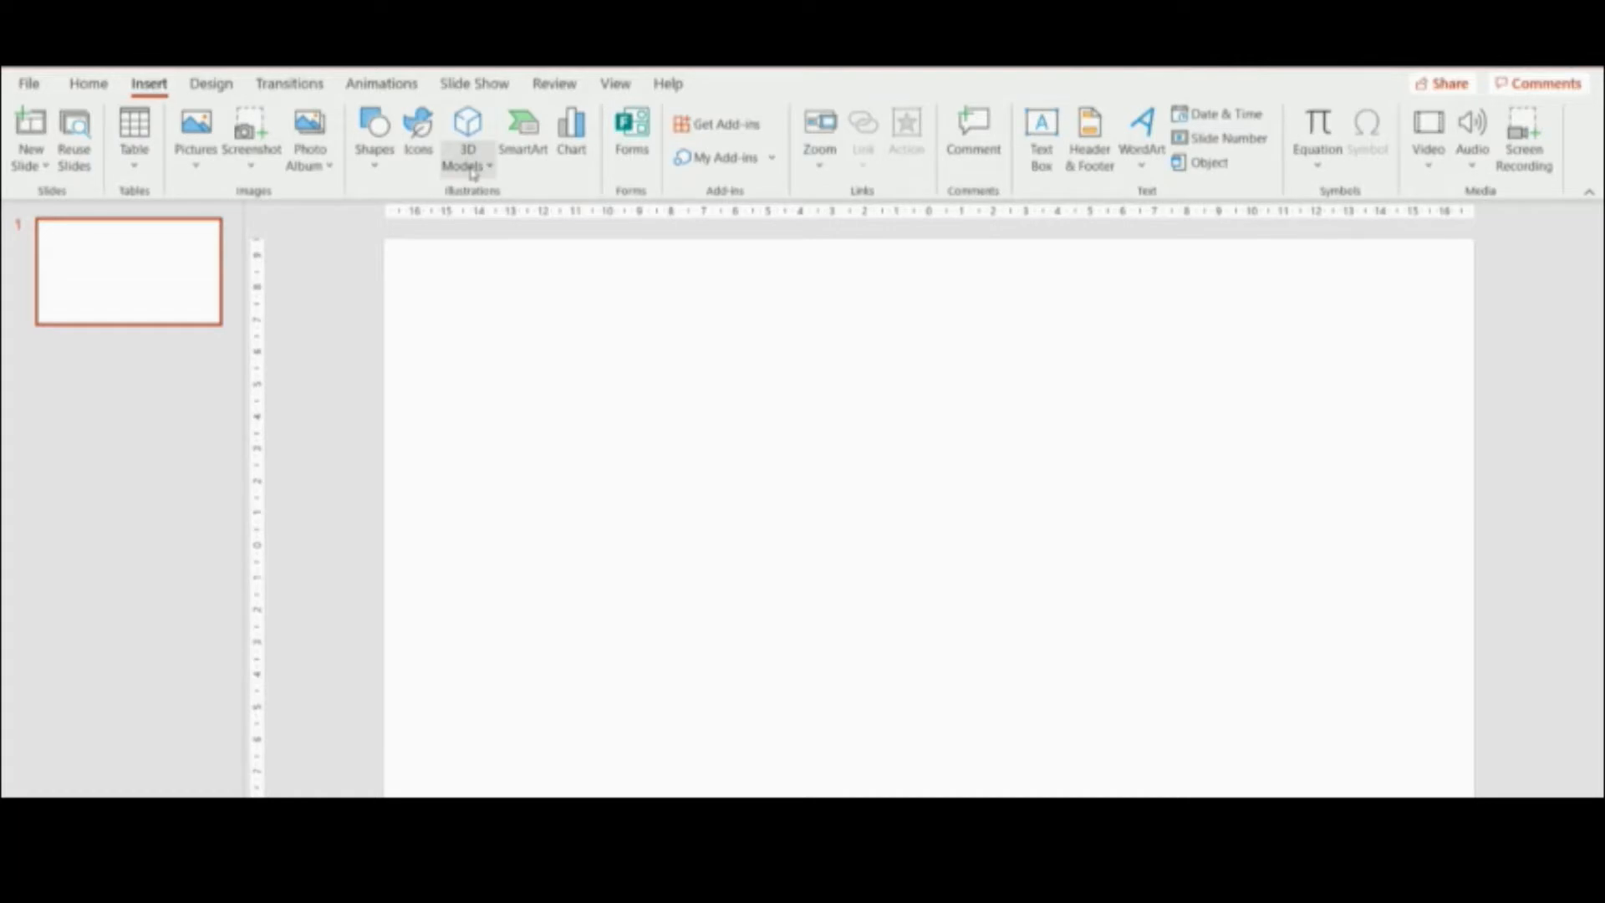
Open the stock 3D model library and browse the models in its Low Poly category.
left_click(473, 169)
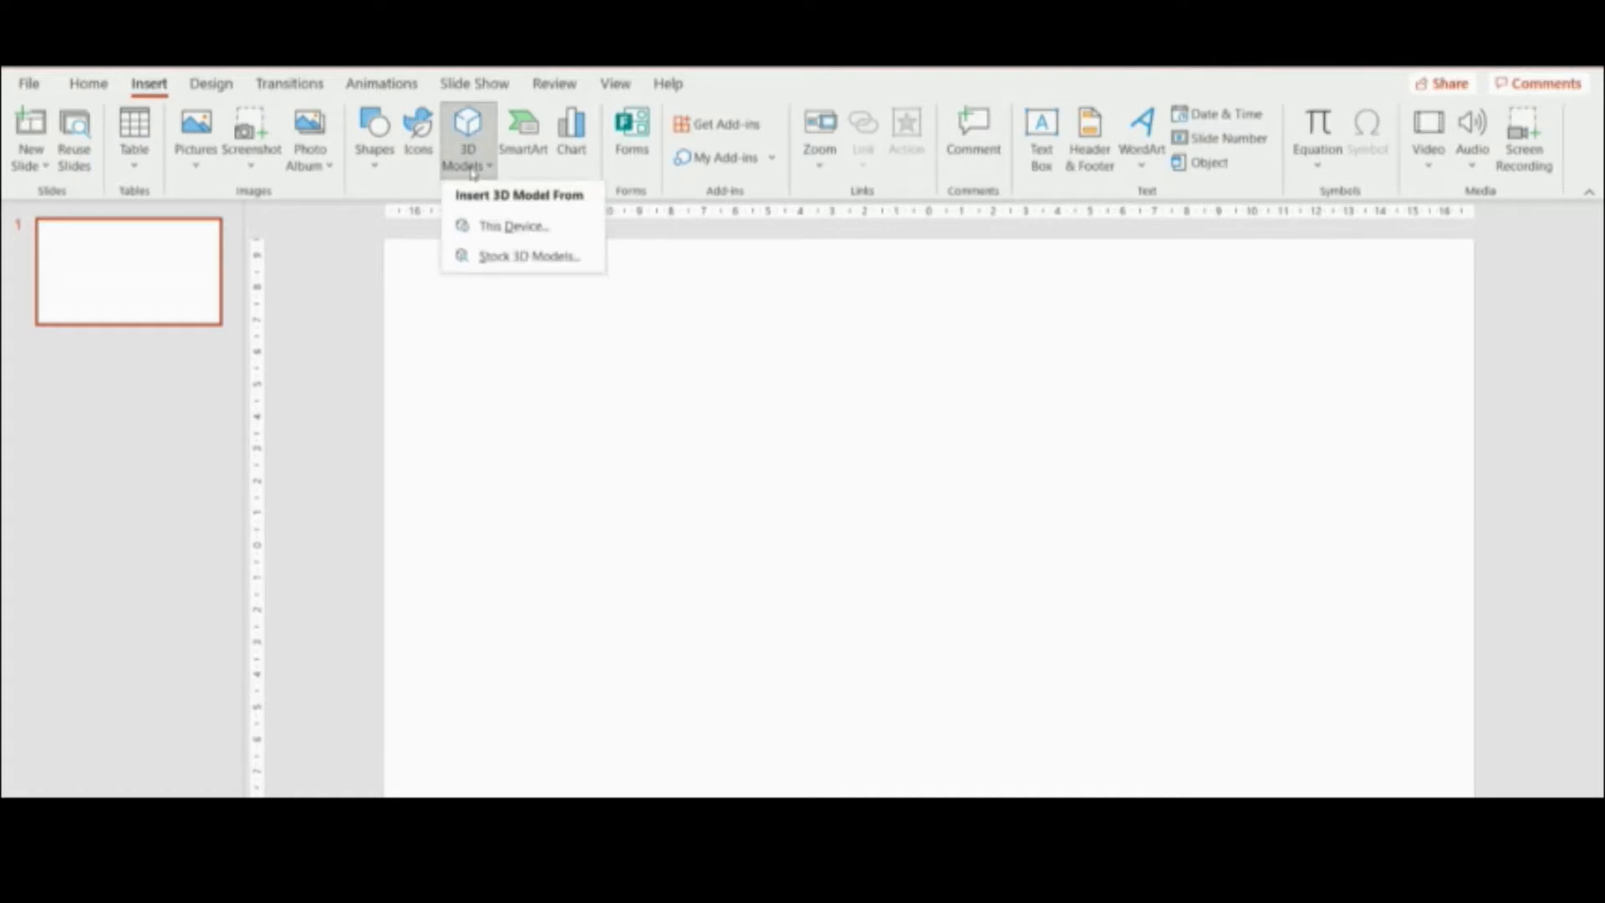
left_click(509, 257)
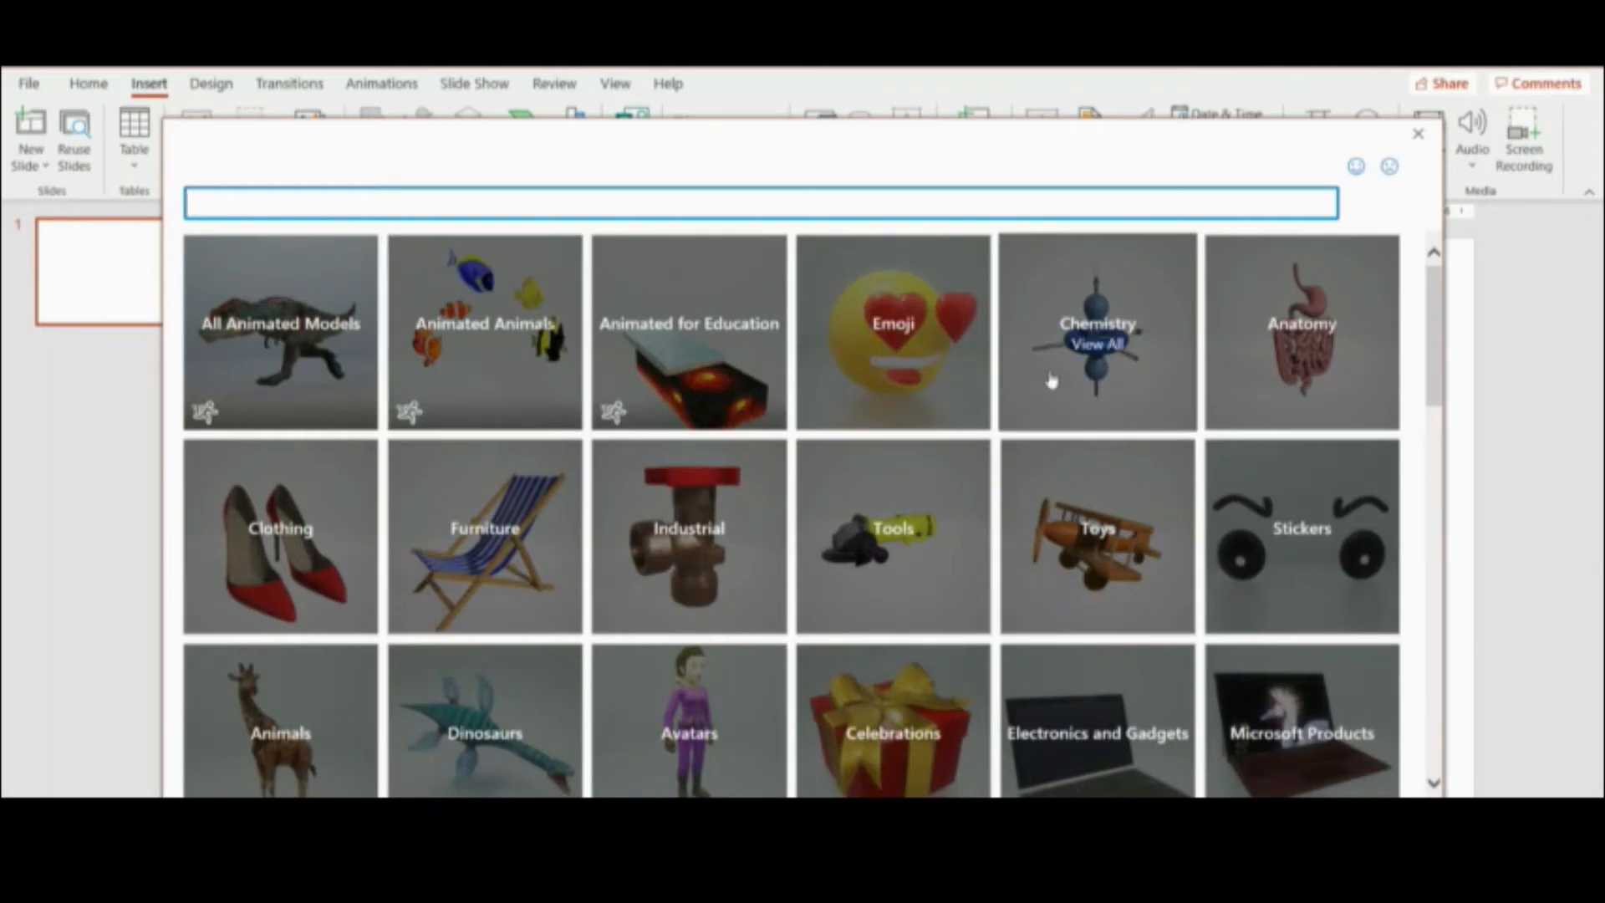
left_click(1435, 334)
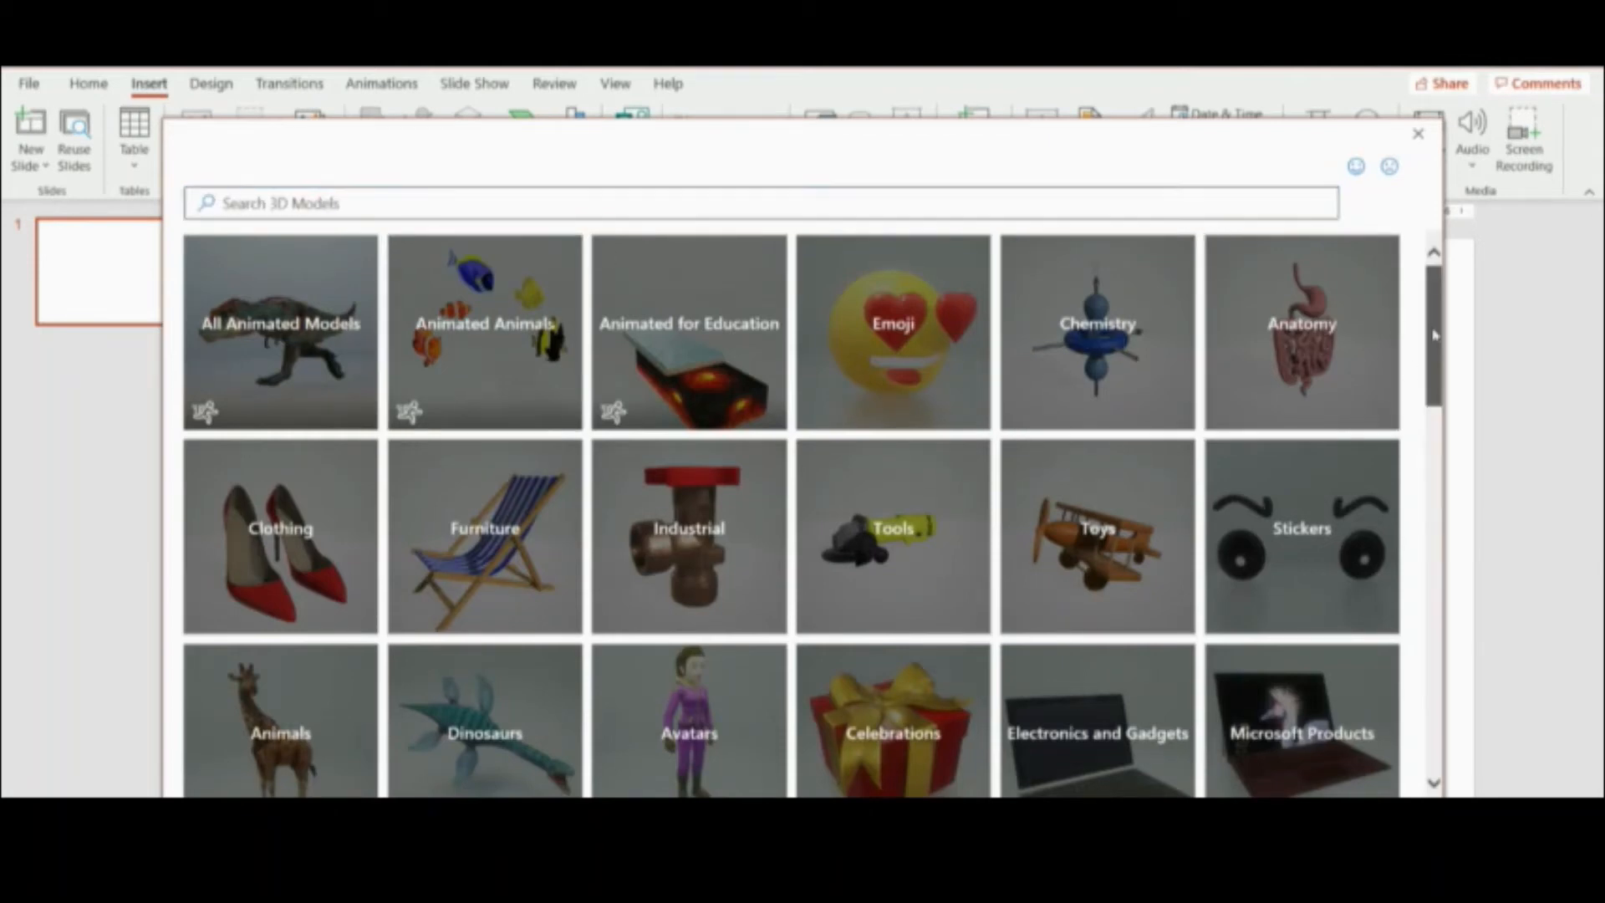
left_click_drag(1434, 335, 1455, 530)
left_click(1306, 386)
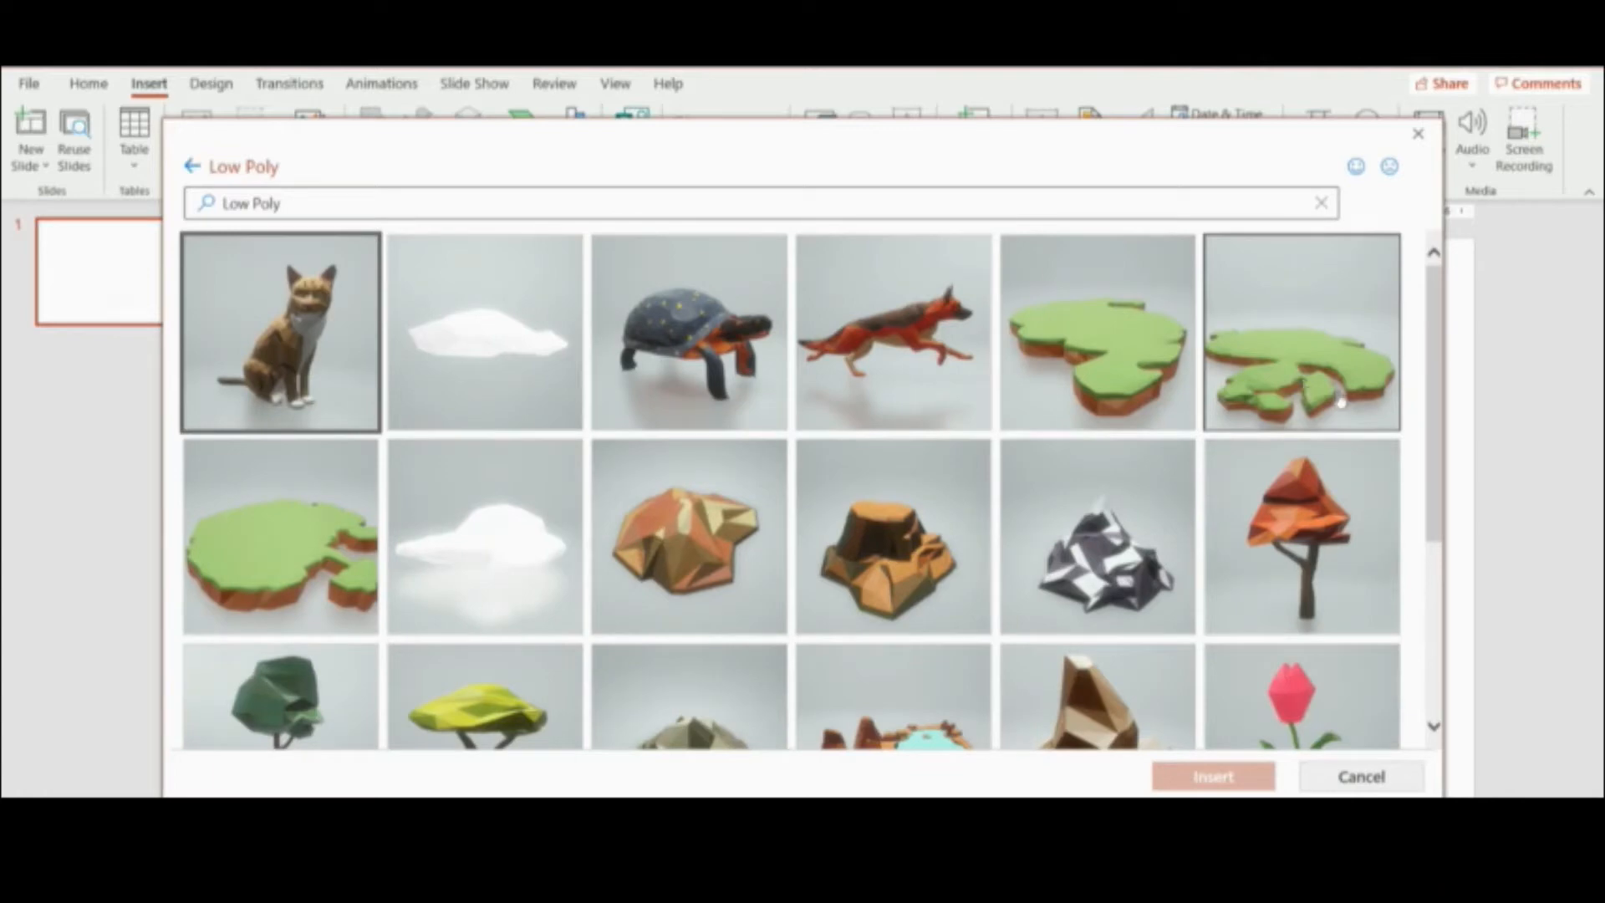
scroll(1435, 414, "down", 2)
left_click_drag(1434, 413, 1460, 676)
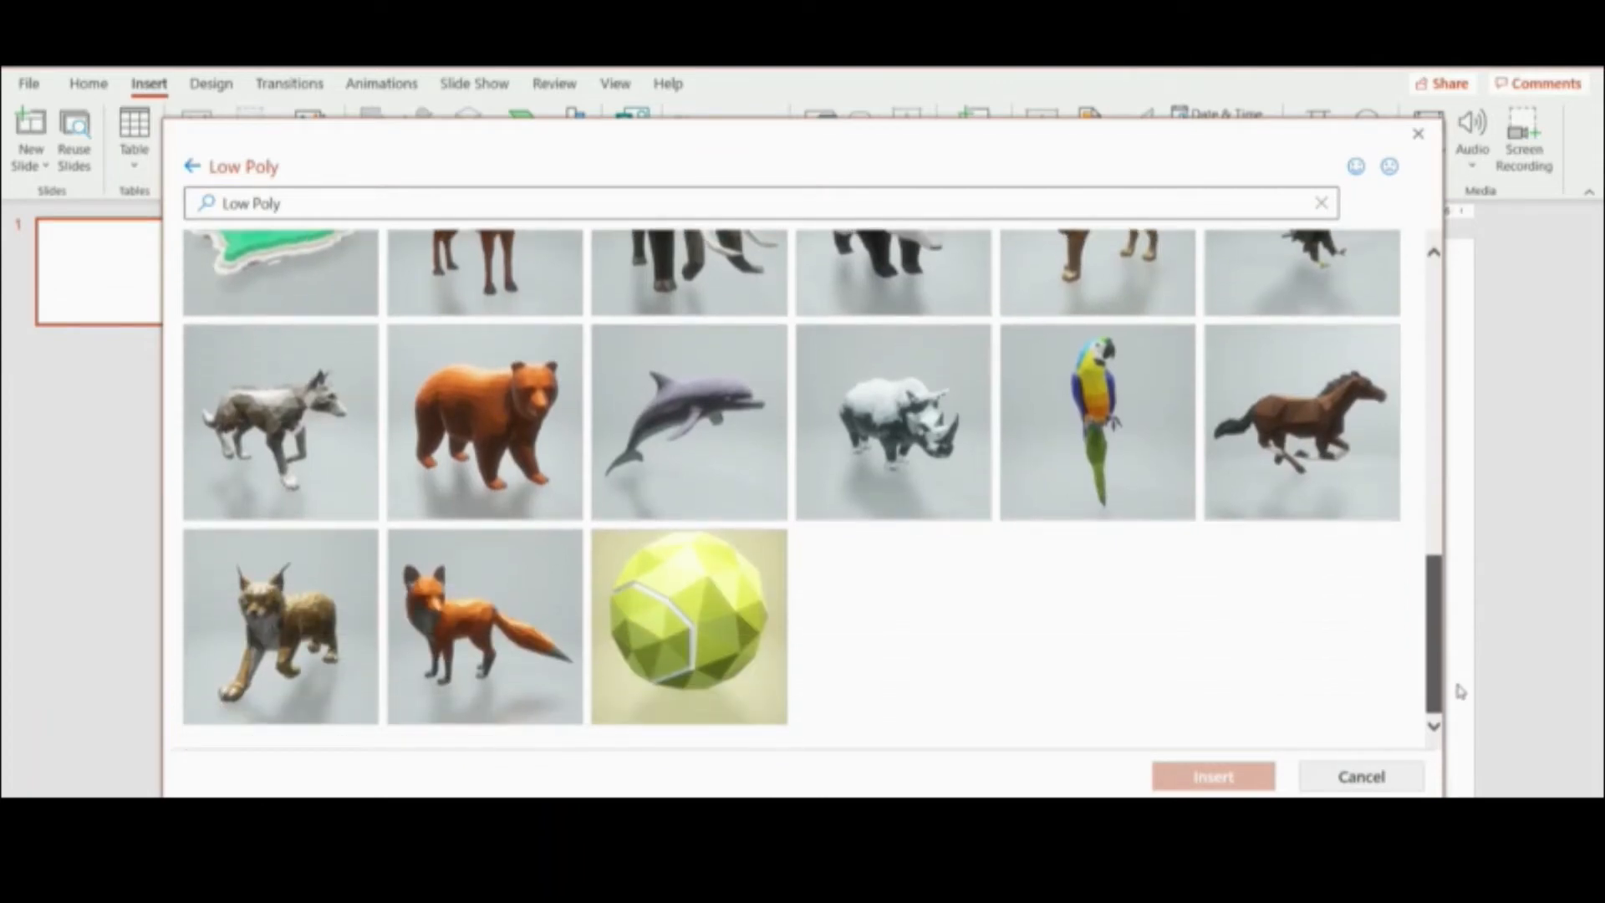
left_click_drag(1459, 690, 1455, 401)
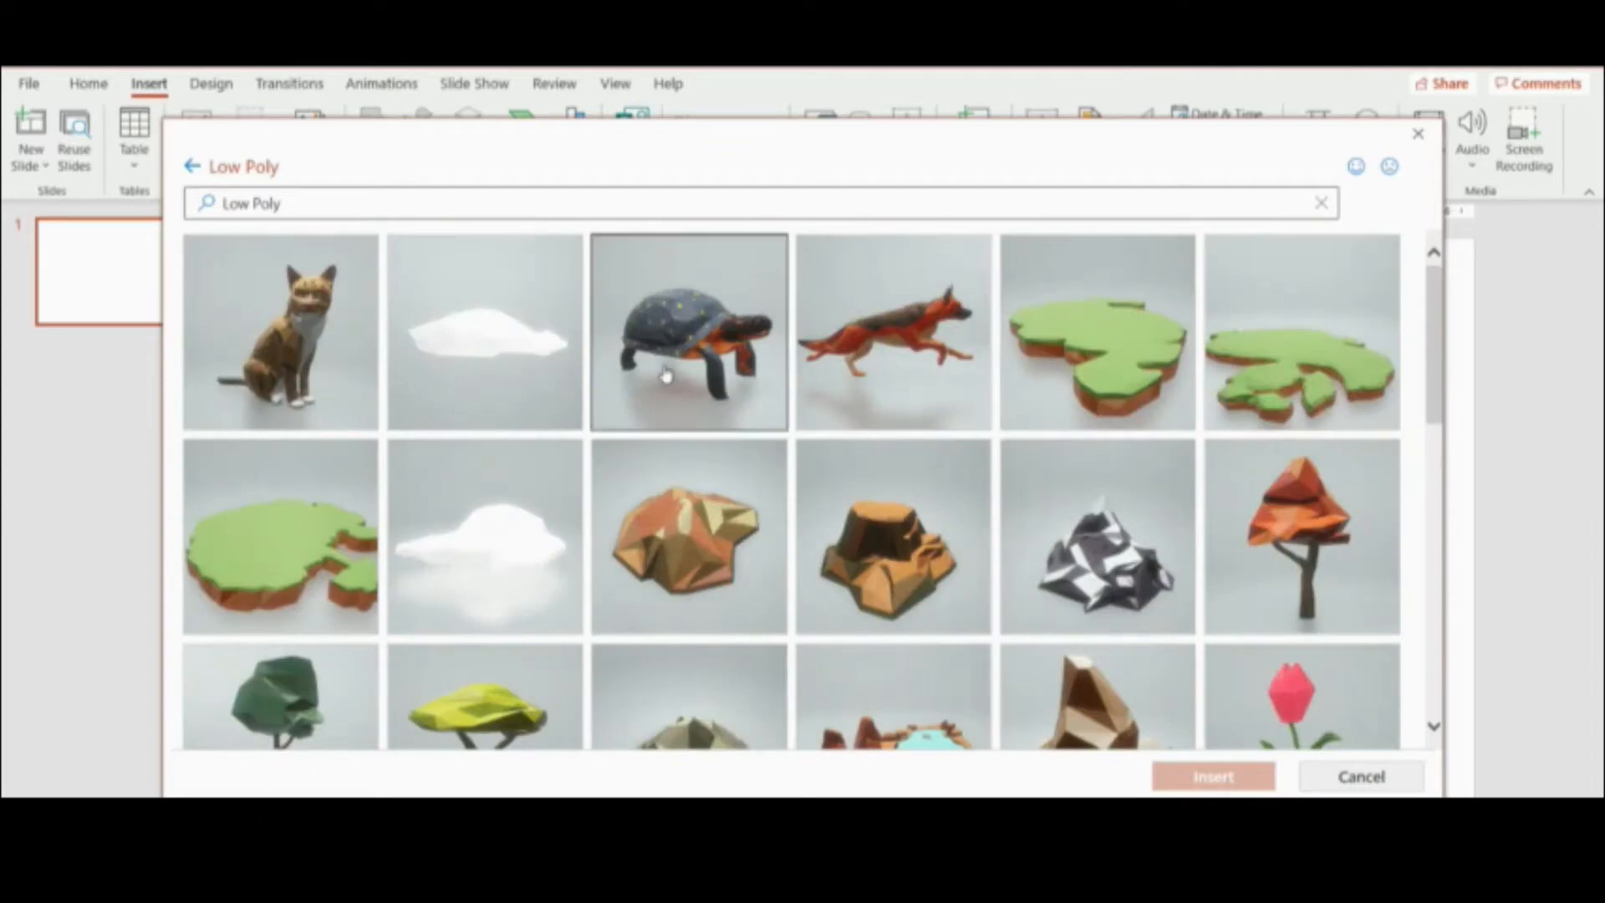
Return to the library's categories and insert the standing astronaut model from the Space category onto the slide.
left_click(191, 166)
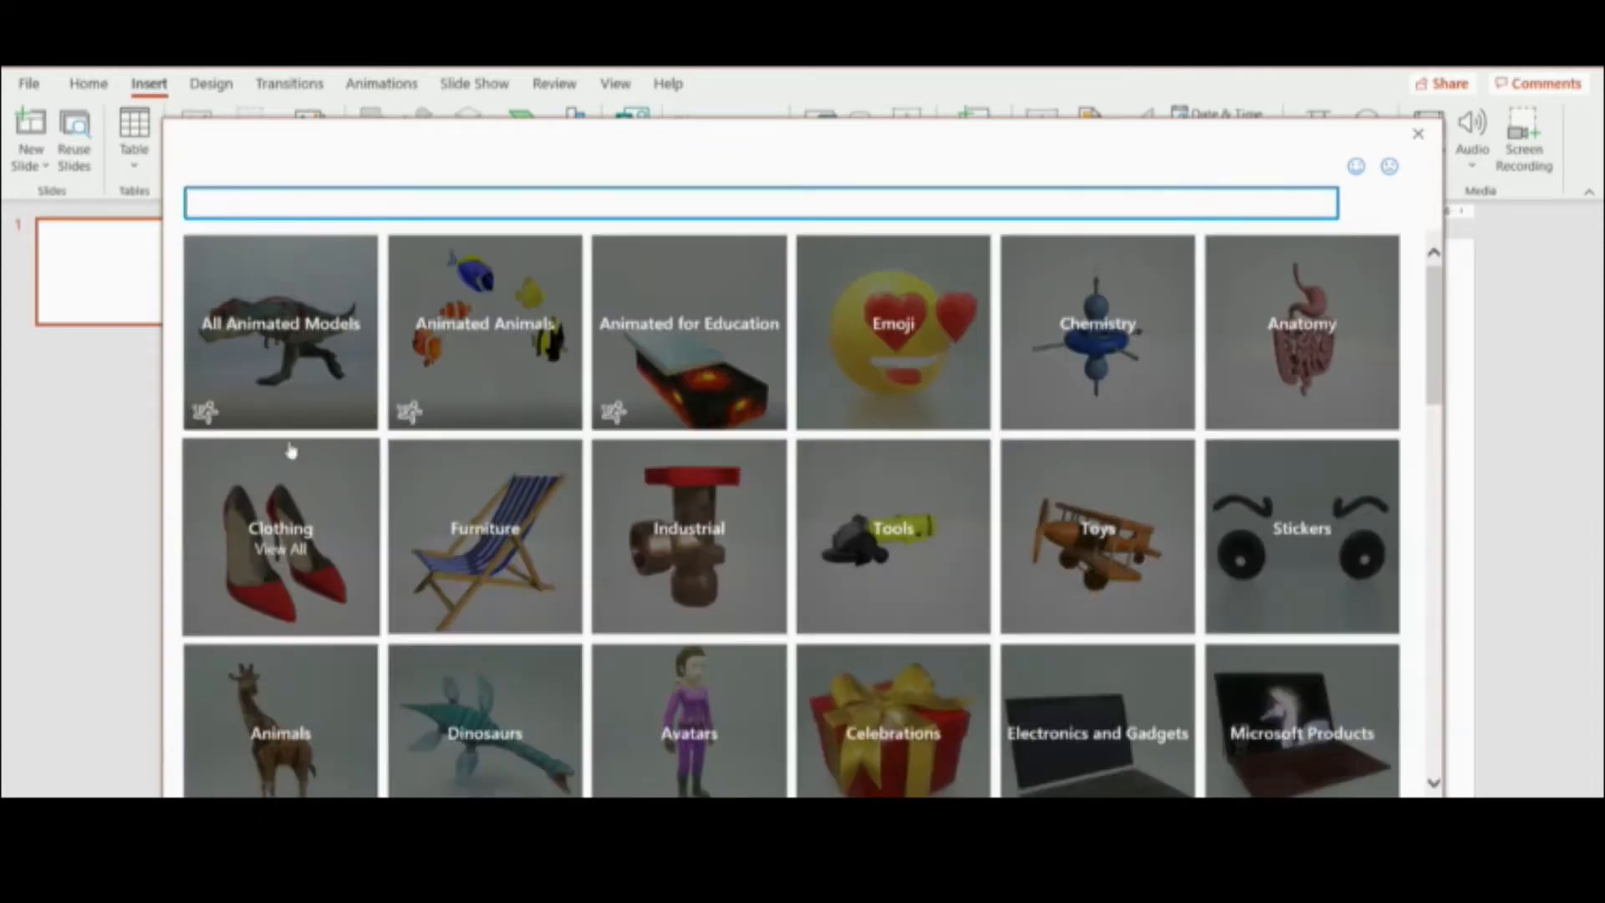
left_click_drag(1443, 341, 1444, 430)
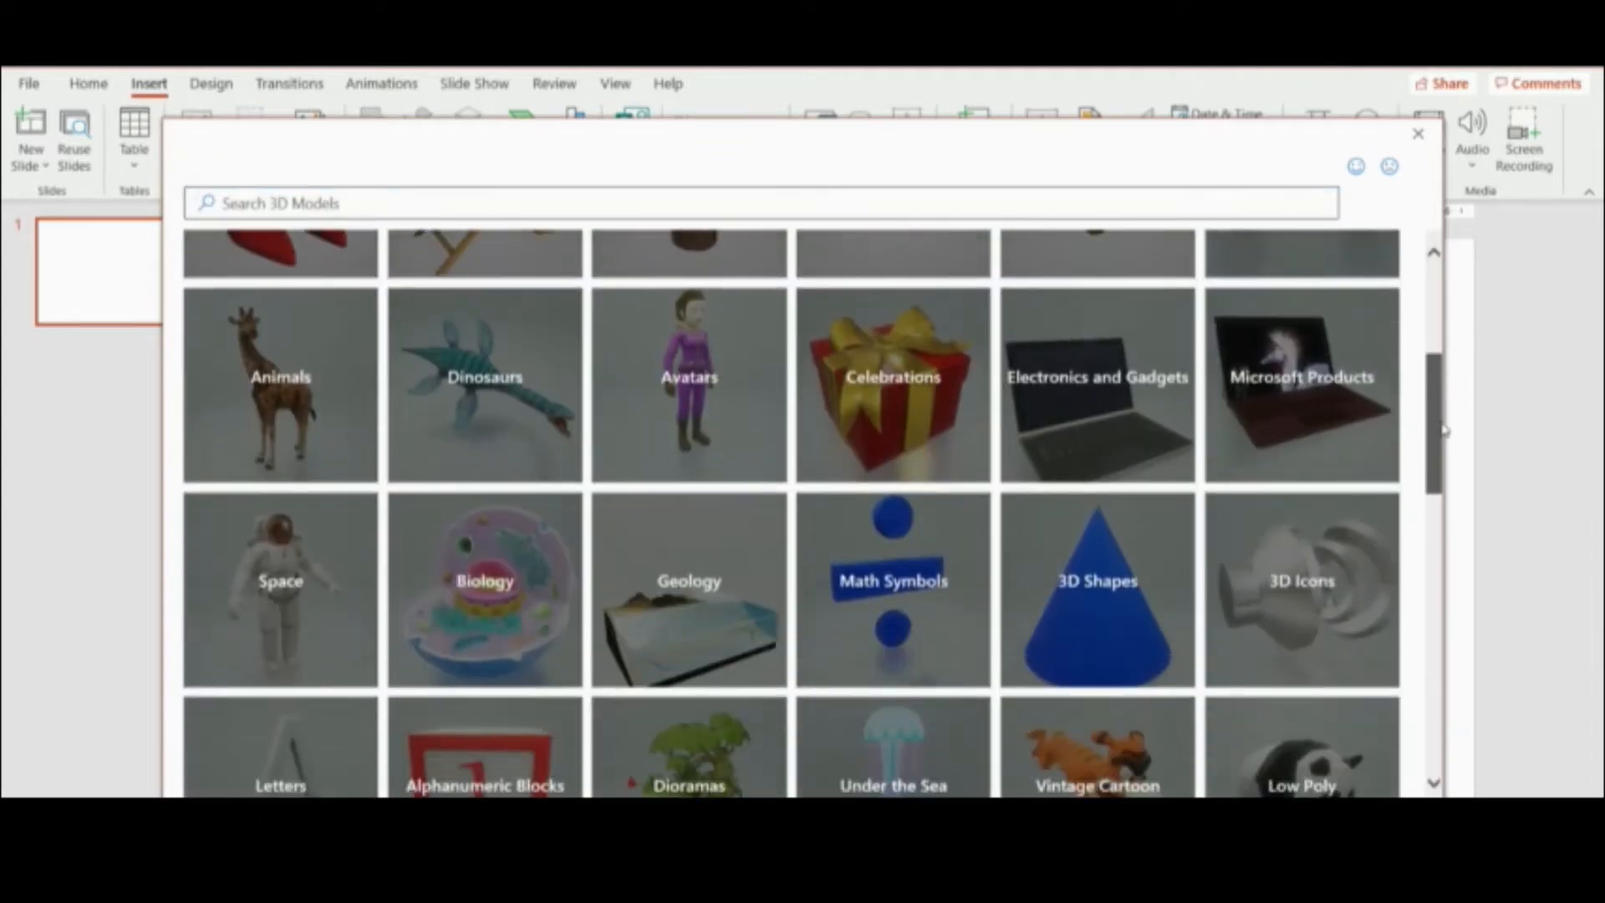
left_click(288, 589)
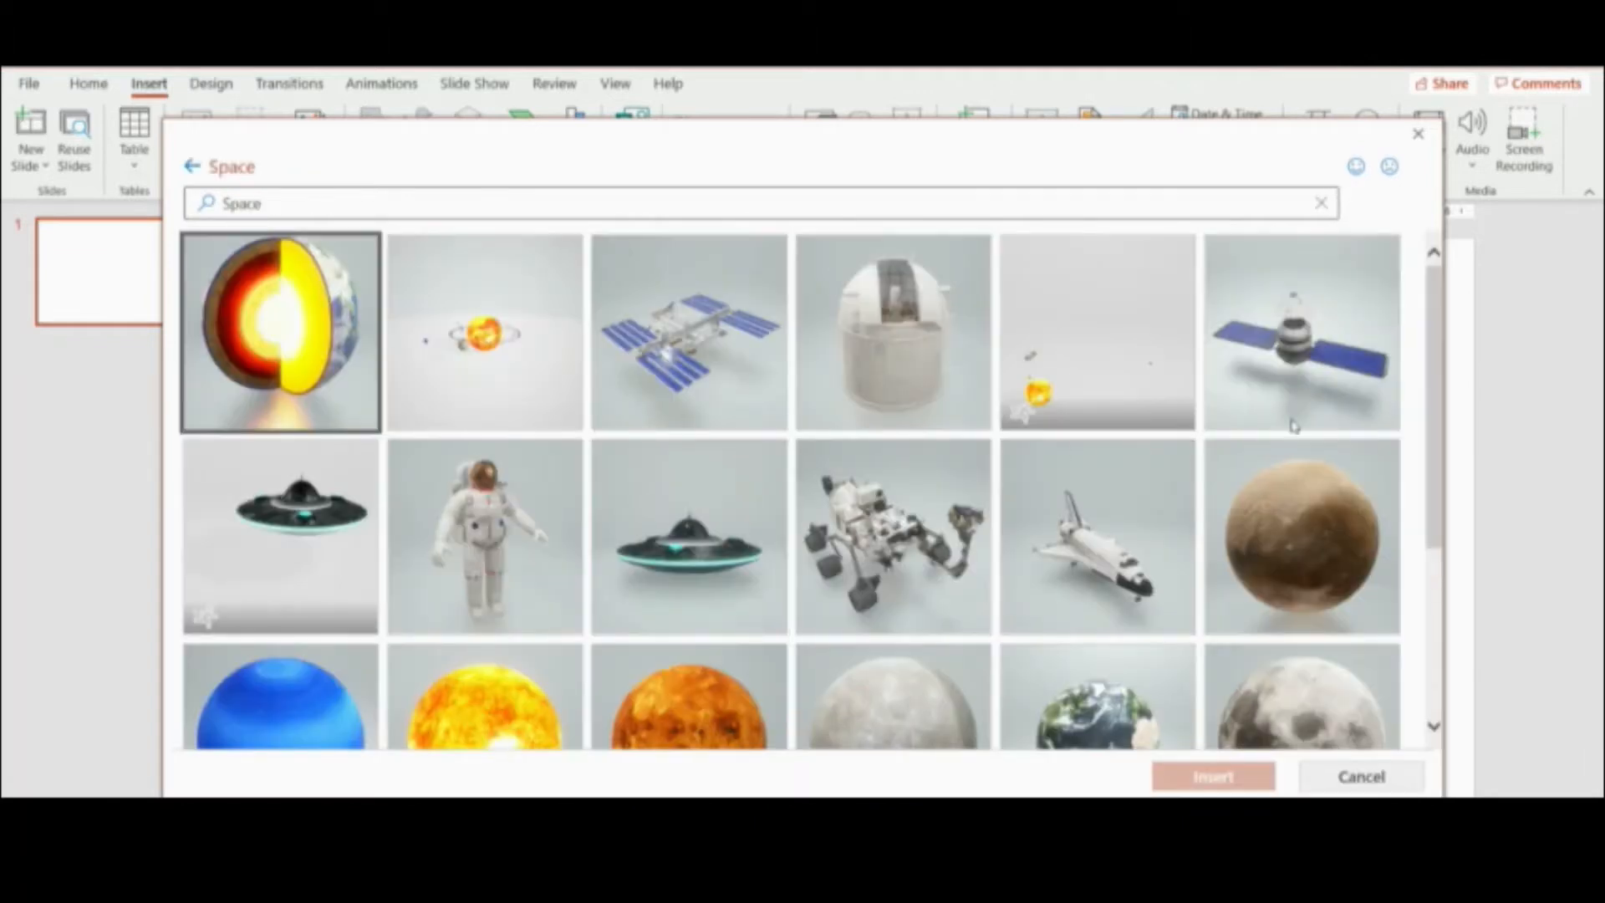
left_click_drag(1436, 340, 1447, 390)
left_click(502, 459)
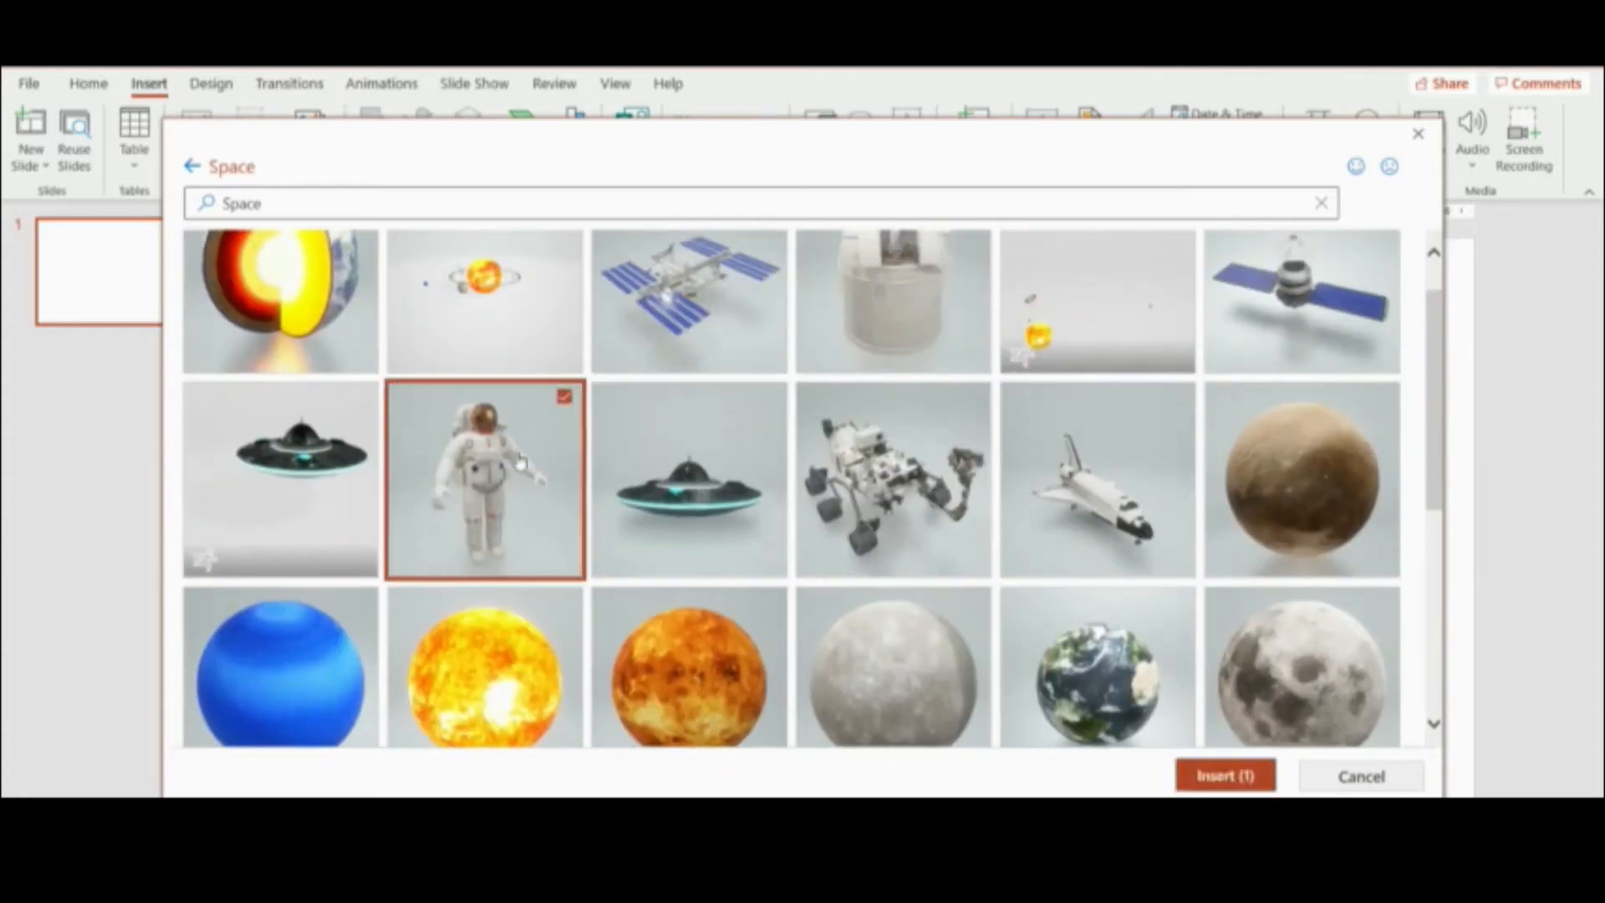
left_click(1213, 779)
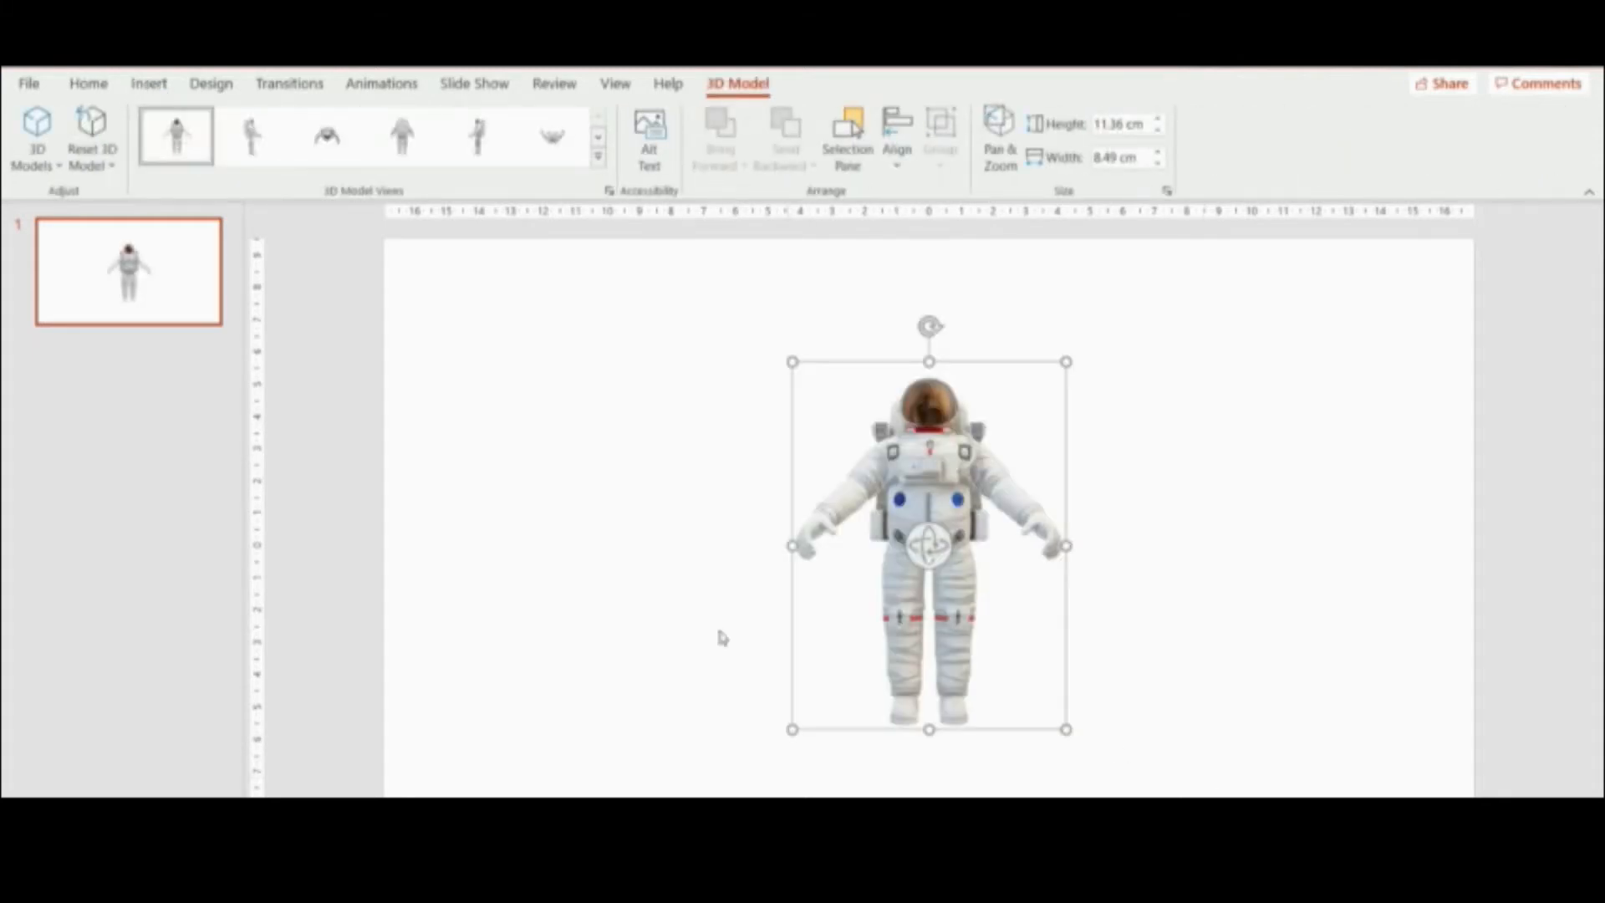
Enlarge the astronaut to about 13.78 cm high by 10.6 cm wide and move it up on the slide.
left_click(695, 577)
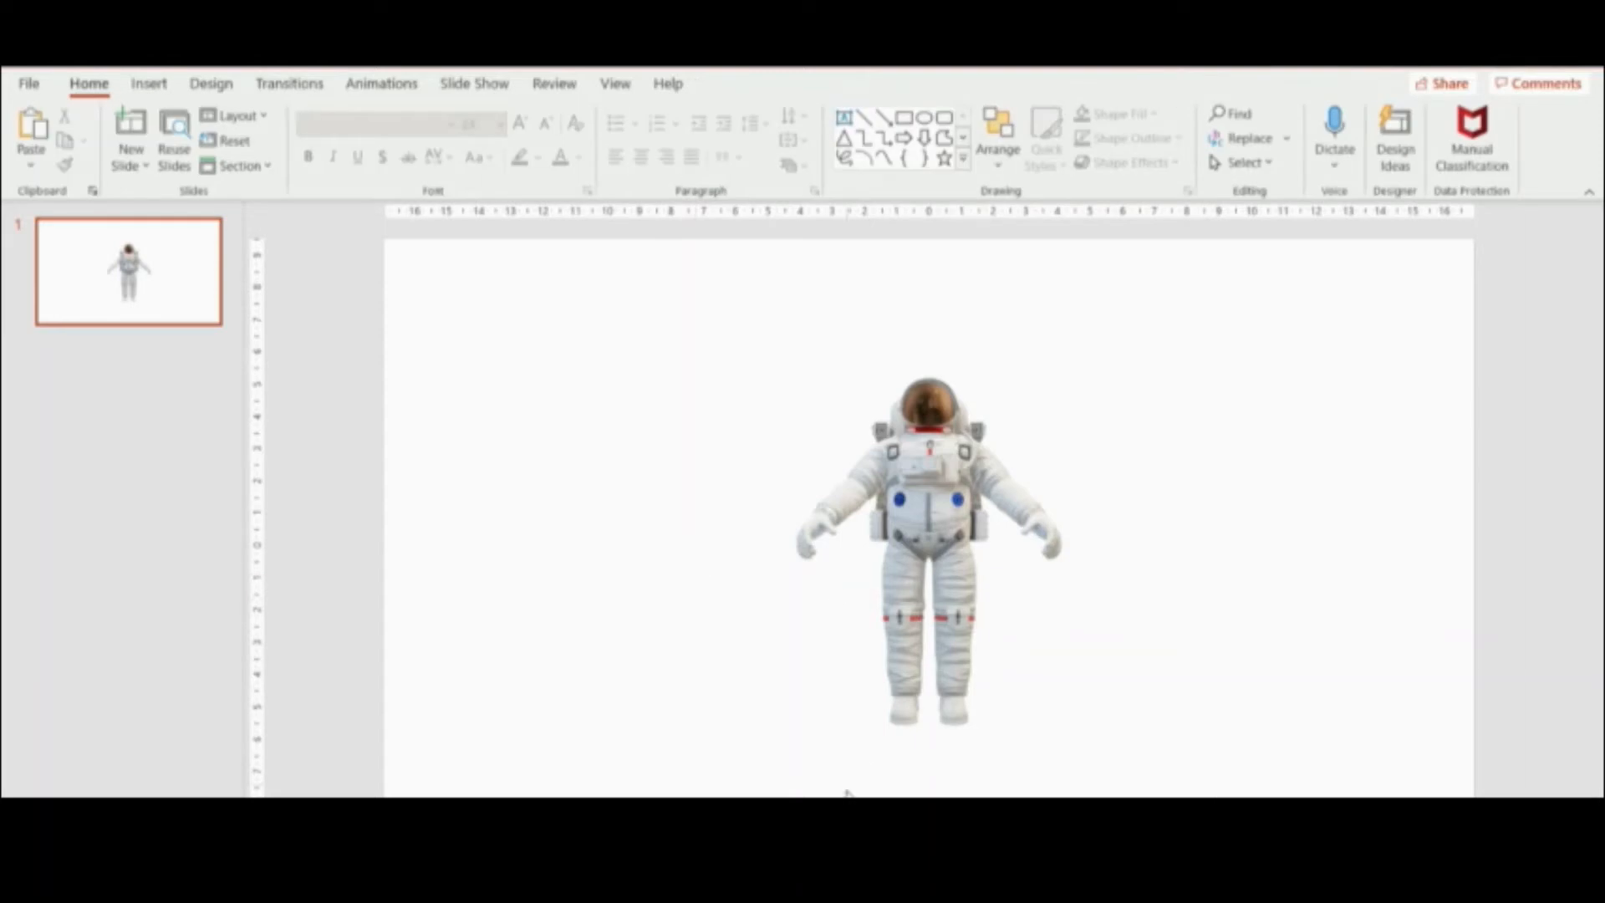
left_click(896, 687)
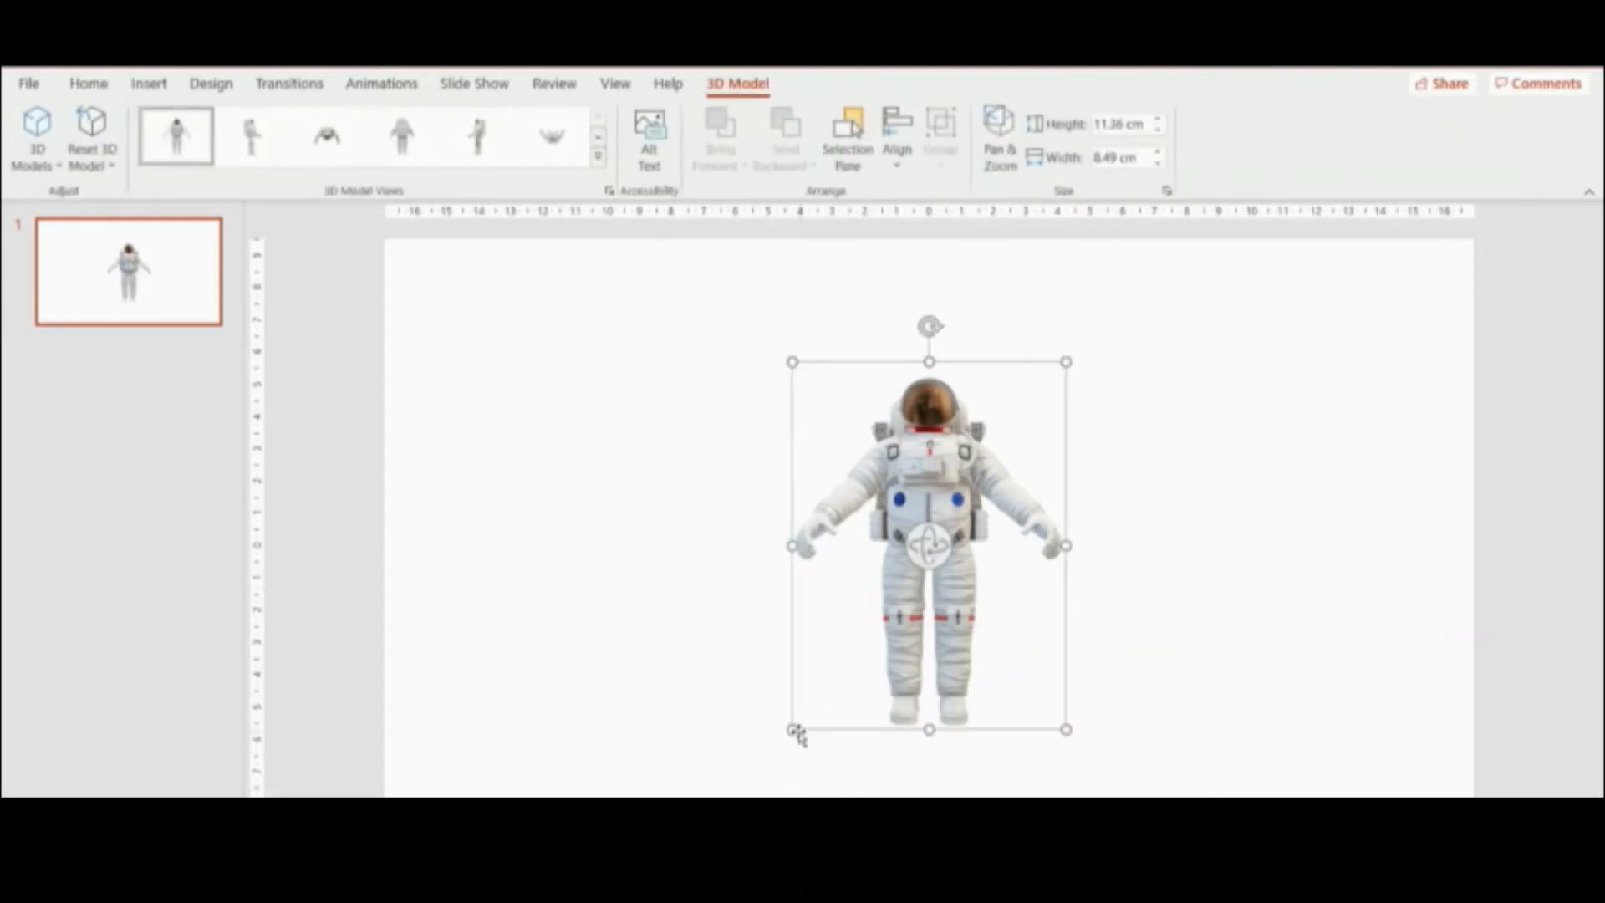
left_click_drag(792, 729, 724, 795)
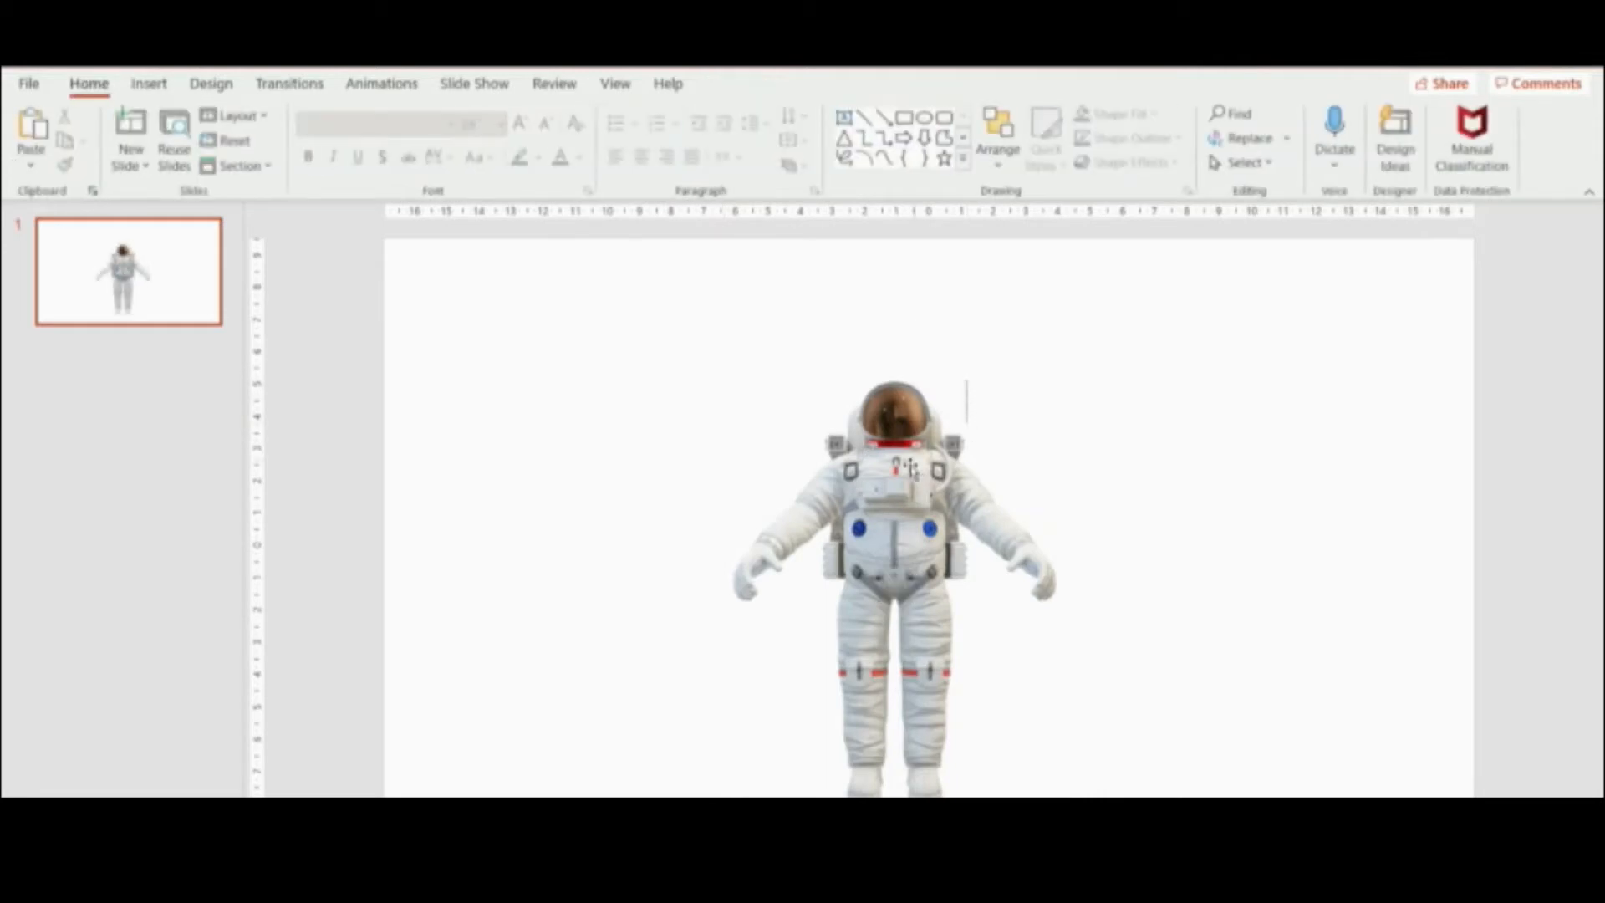
left_click_drag(838, 380, 839, 315)
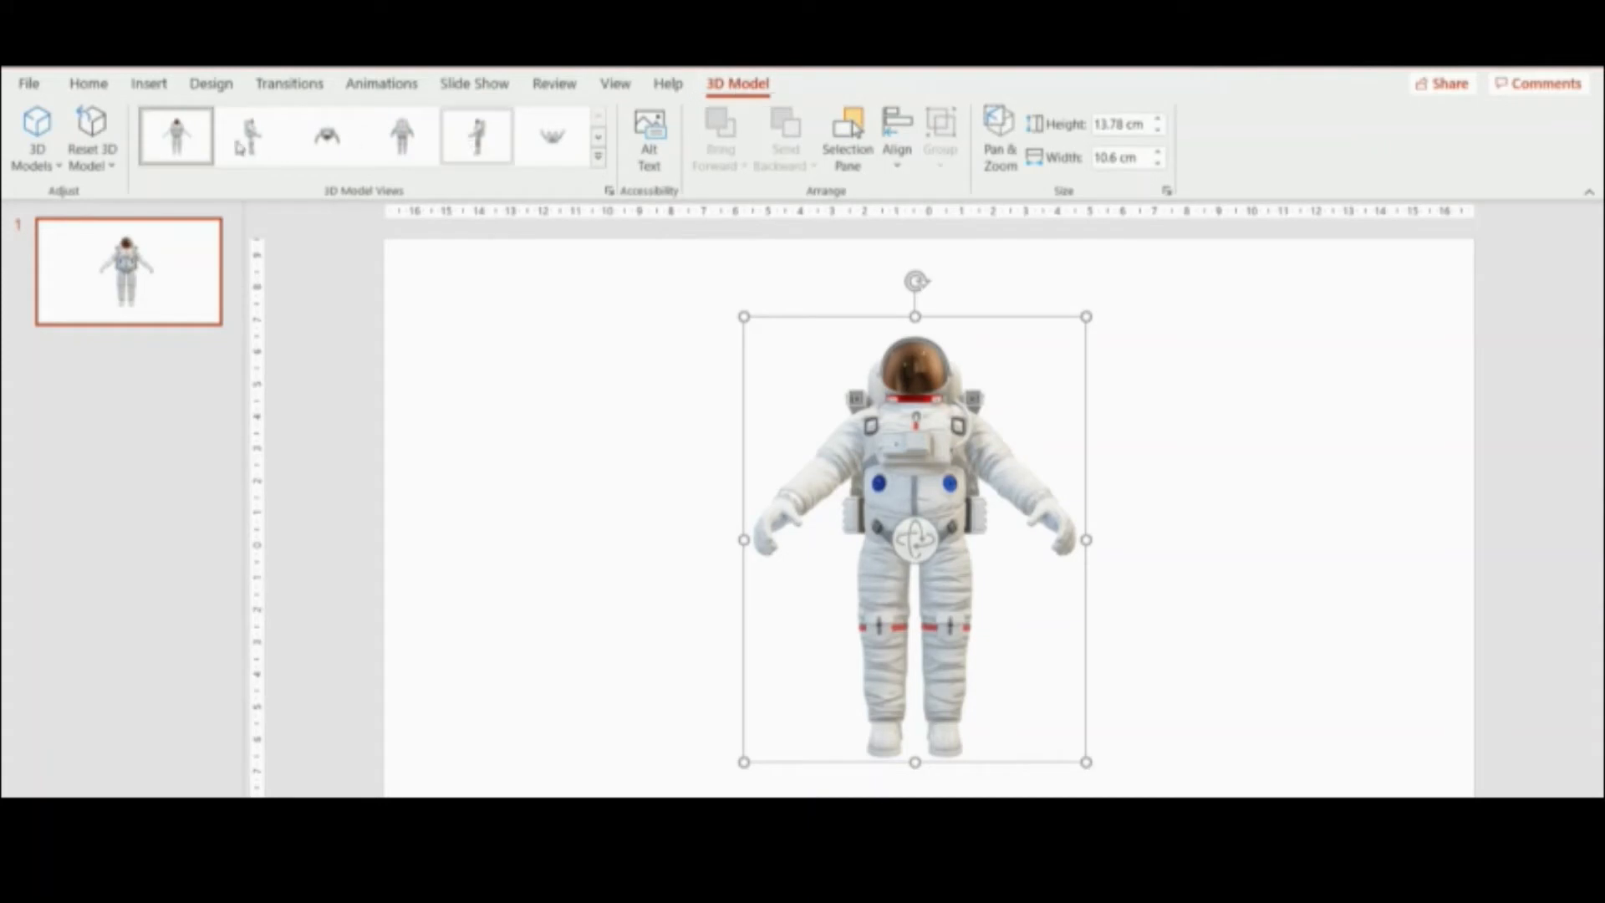
Apply the preset front, right-facing side, Top, back and left-facing side views to the astronaut model in turn.
left_click(598, 161)
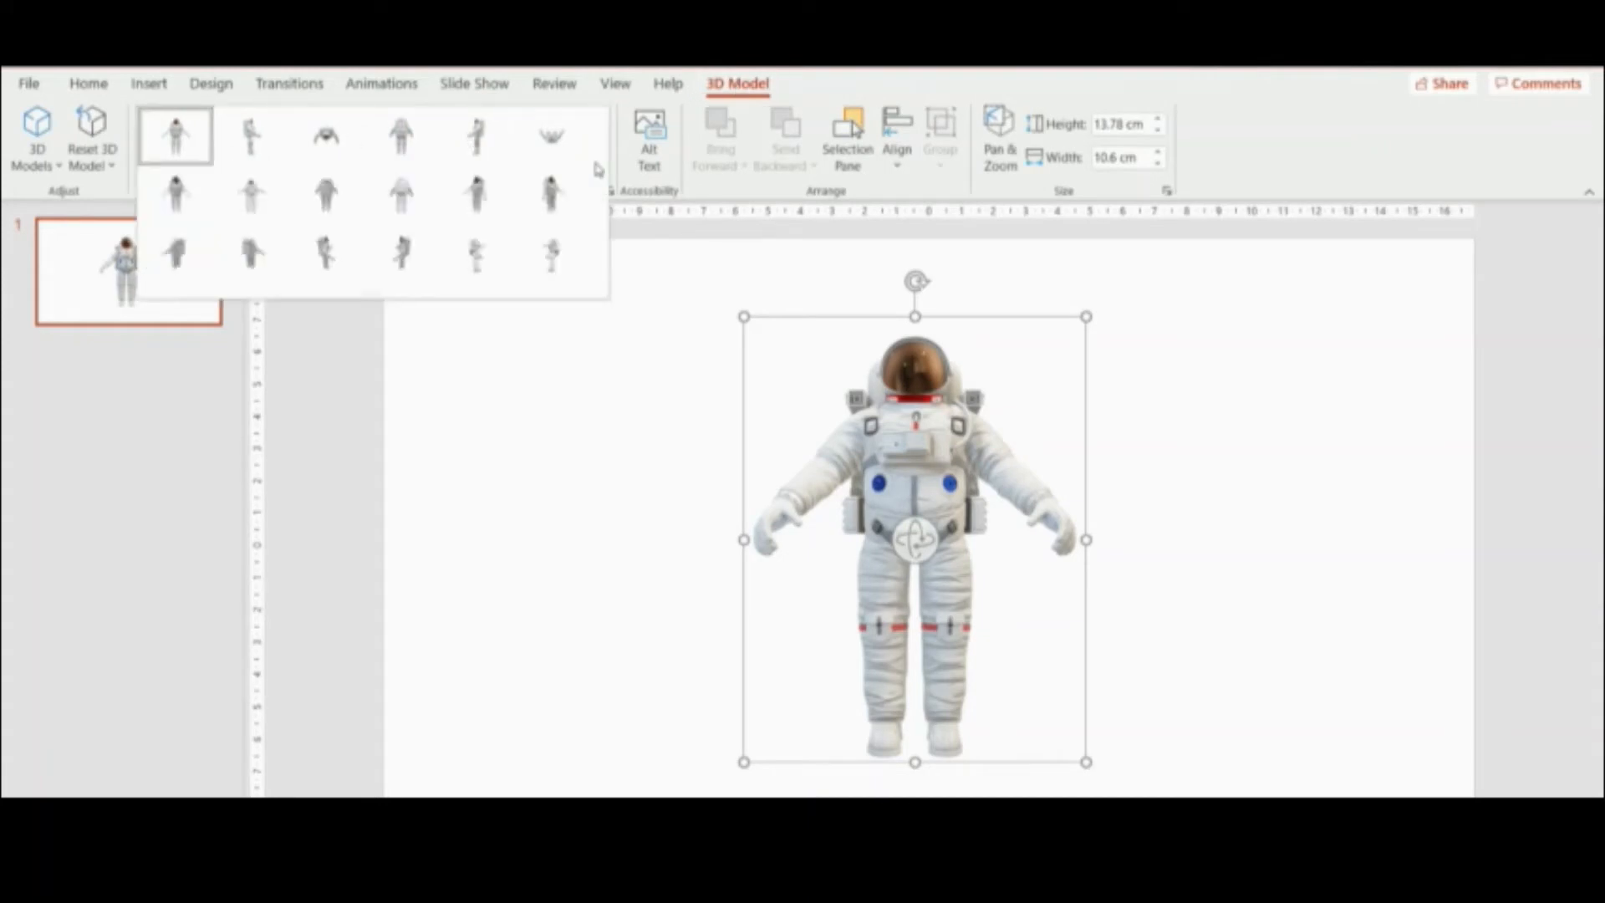
left_click(189, 147)
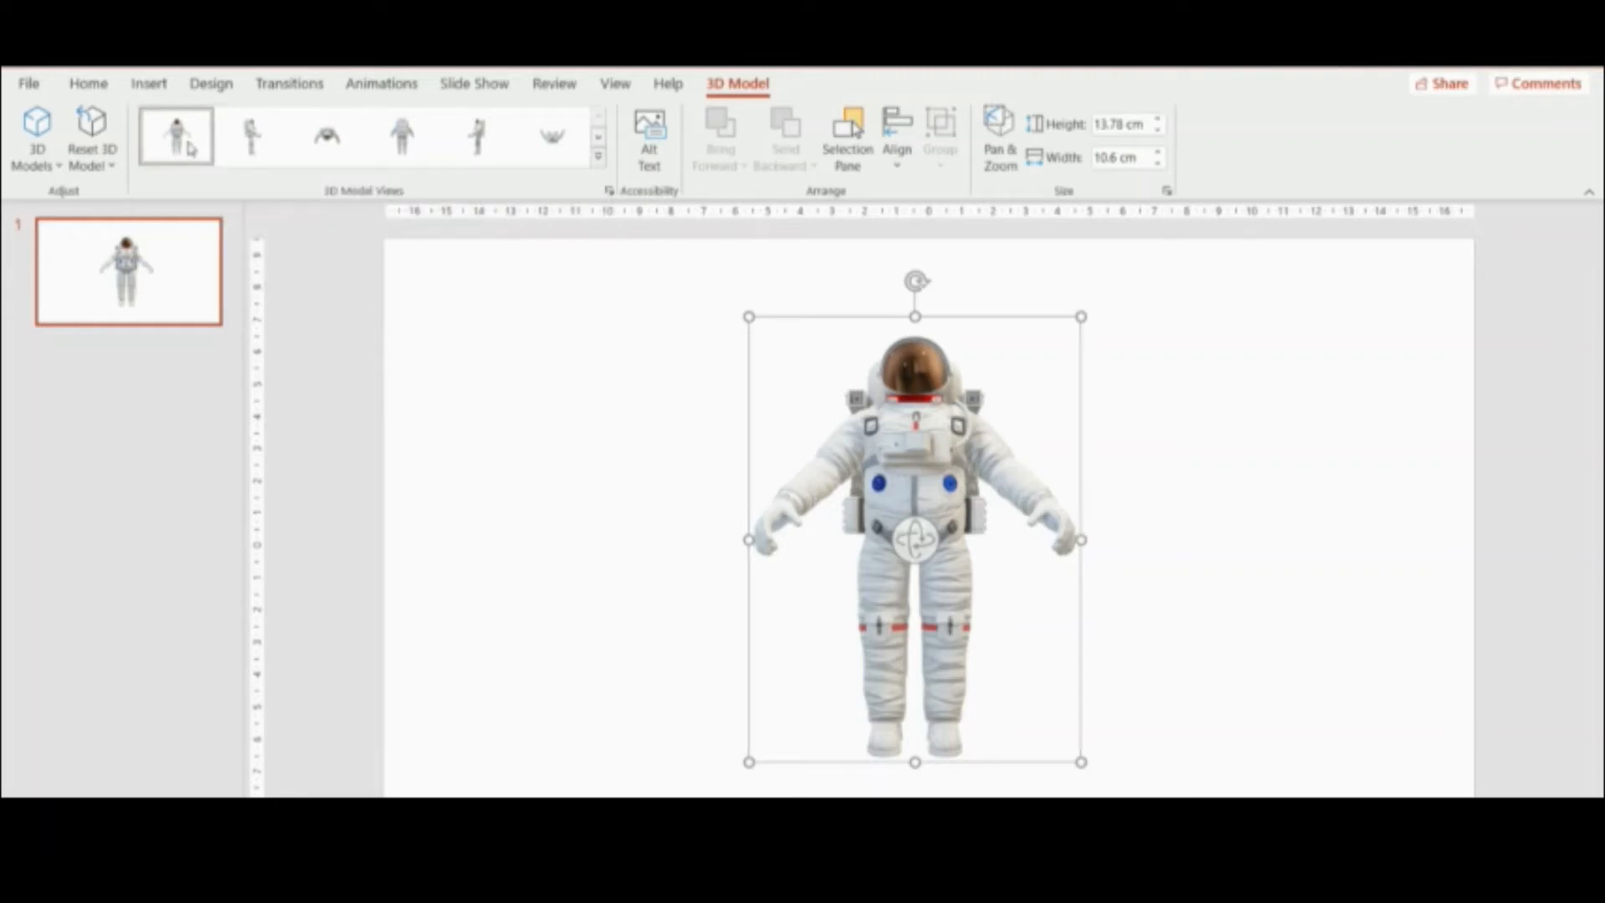
left_click(248, 155)
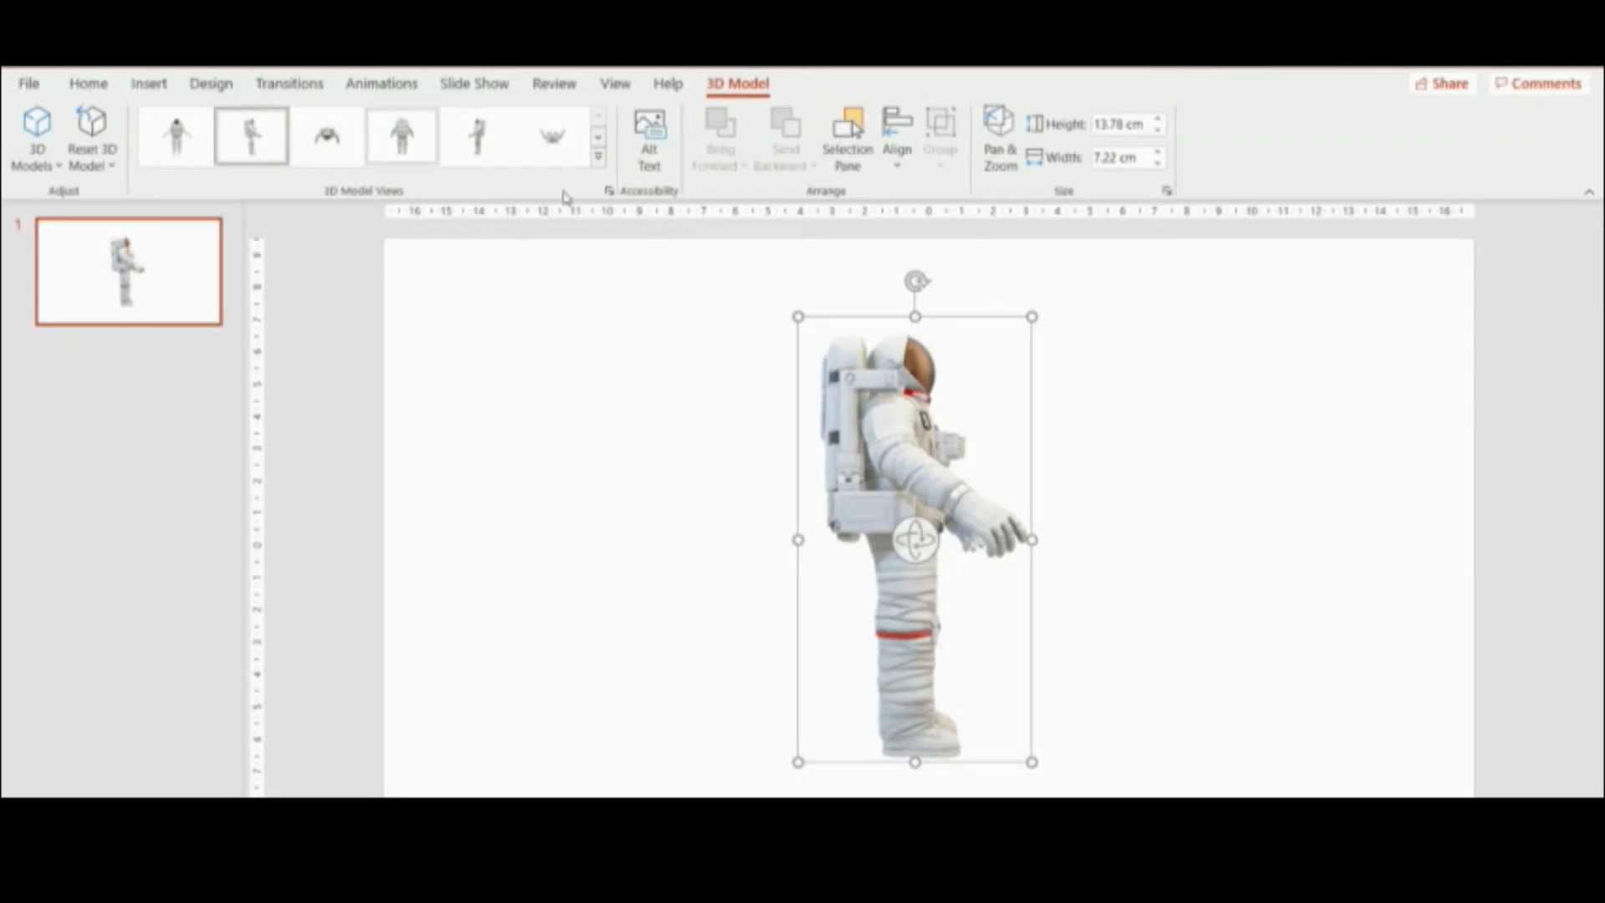
left_click(599, 159)
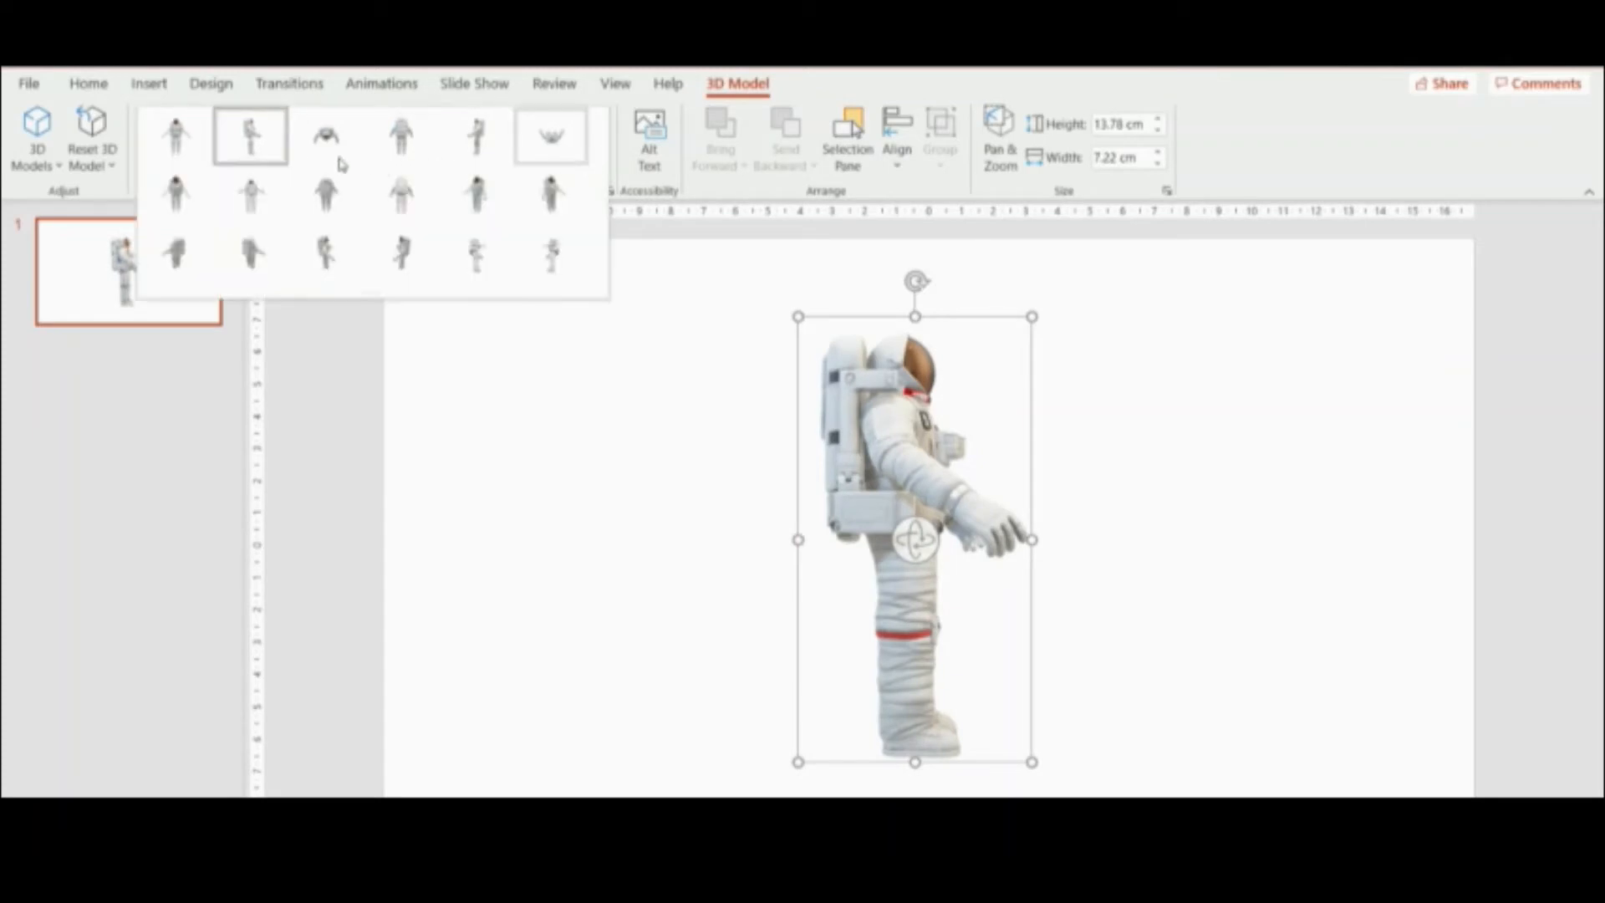
left_click(340, 162)
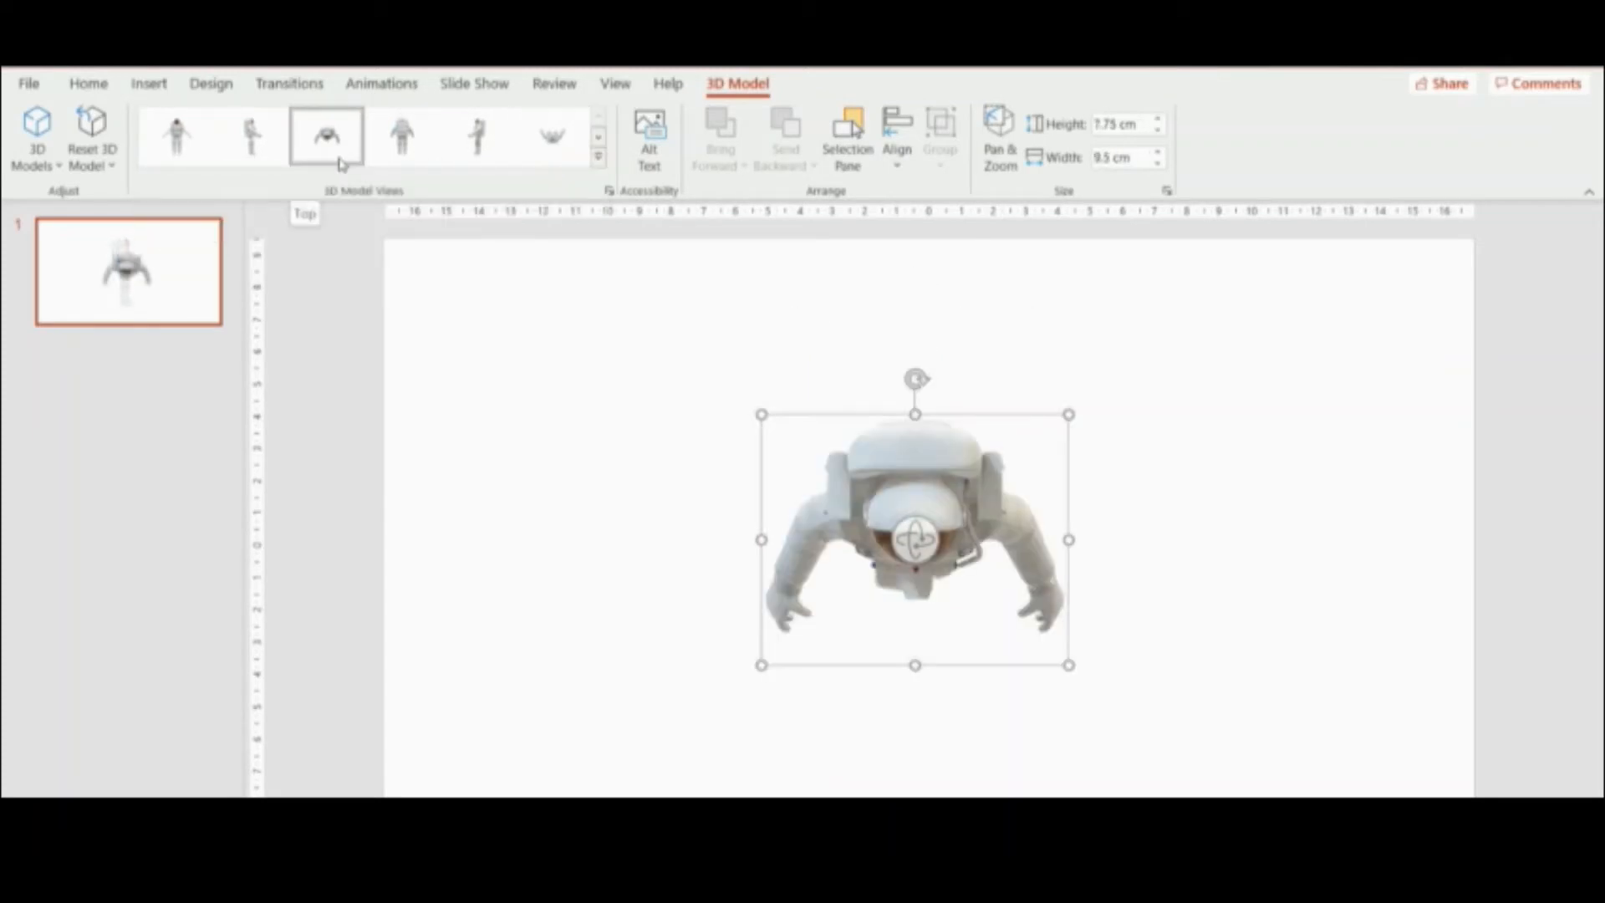
left_click(394, 149)
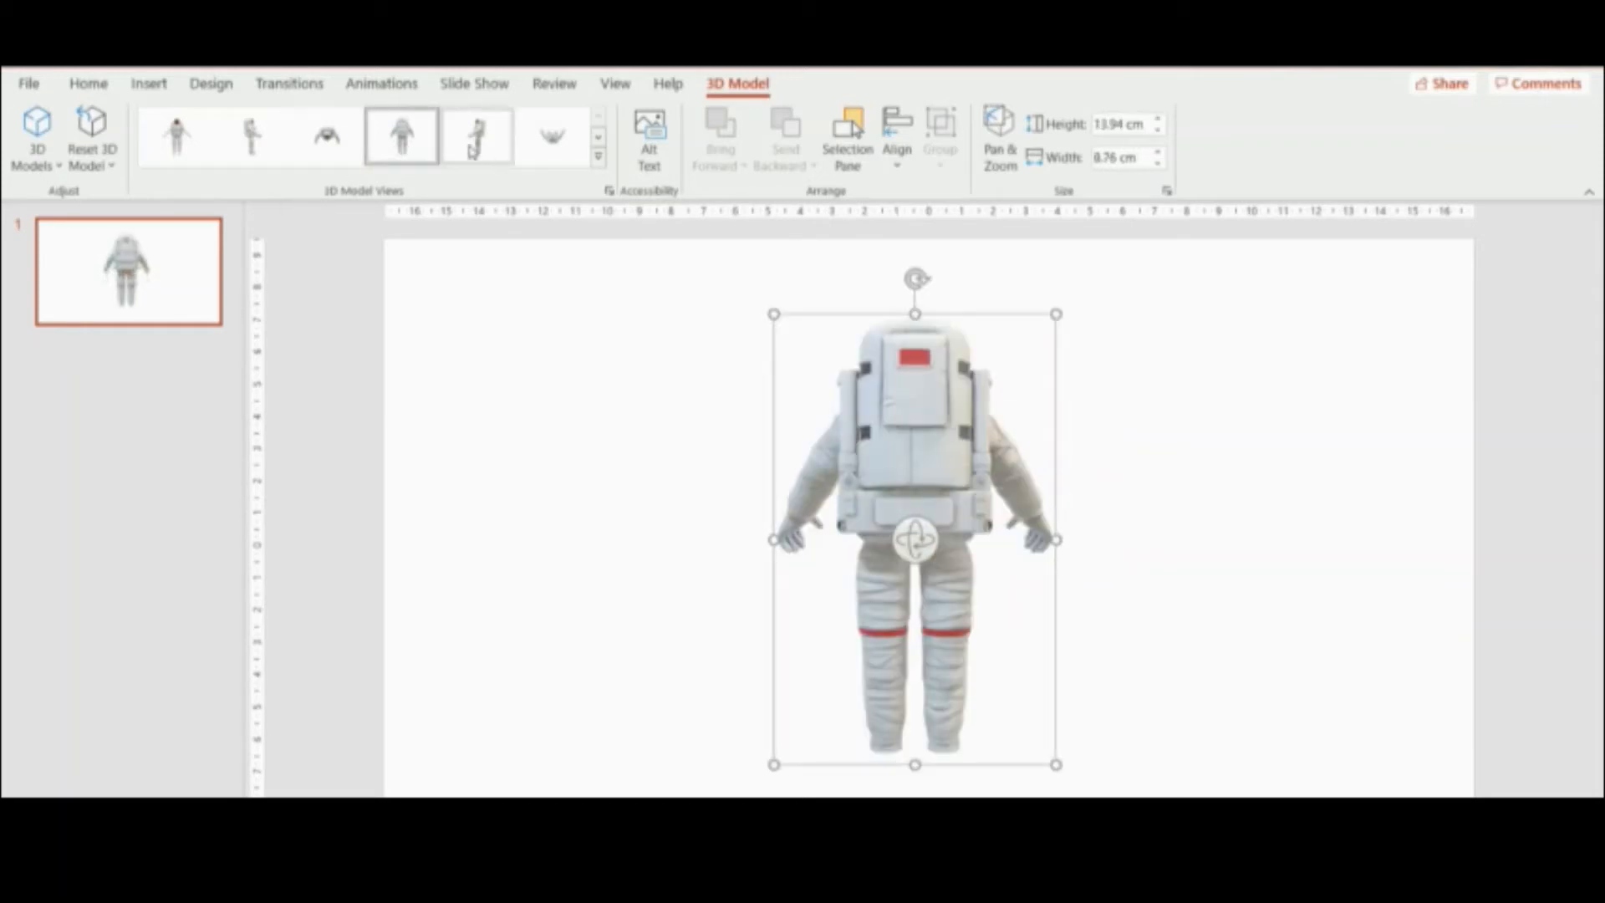
left_click(472, 150)
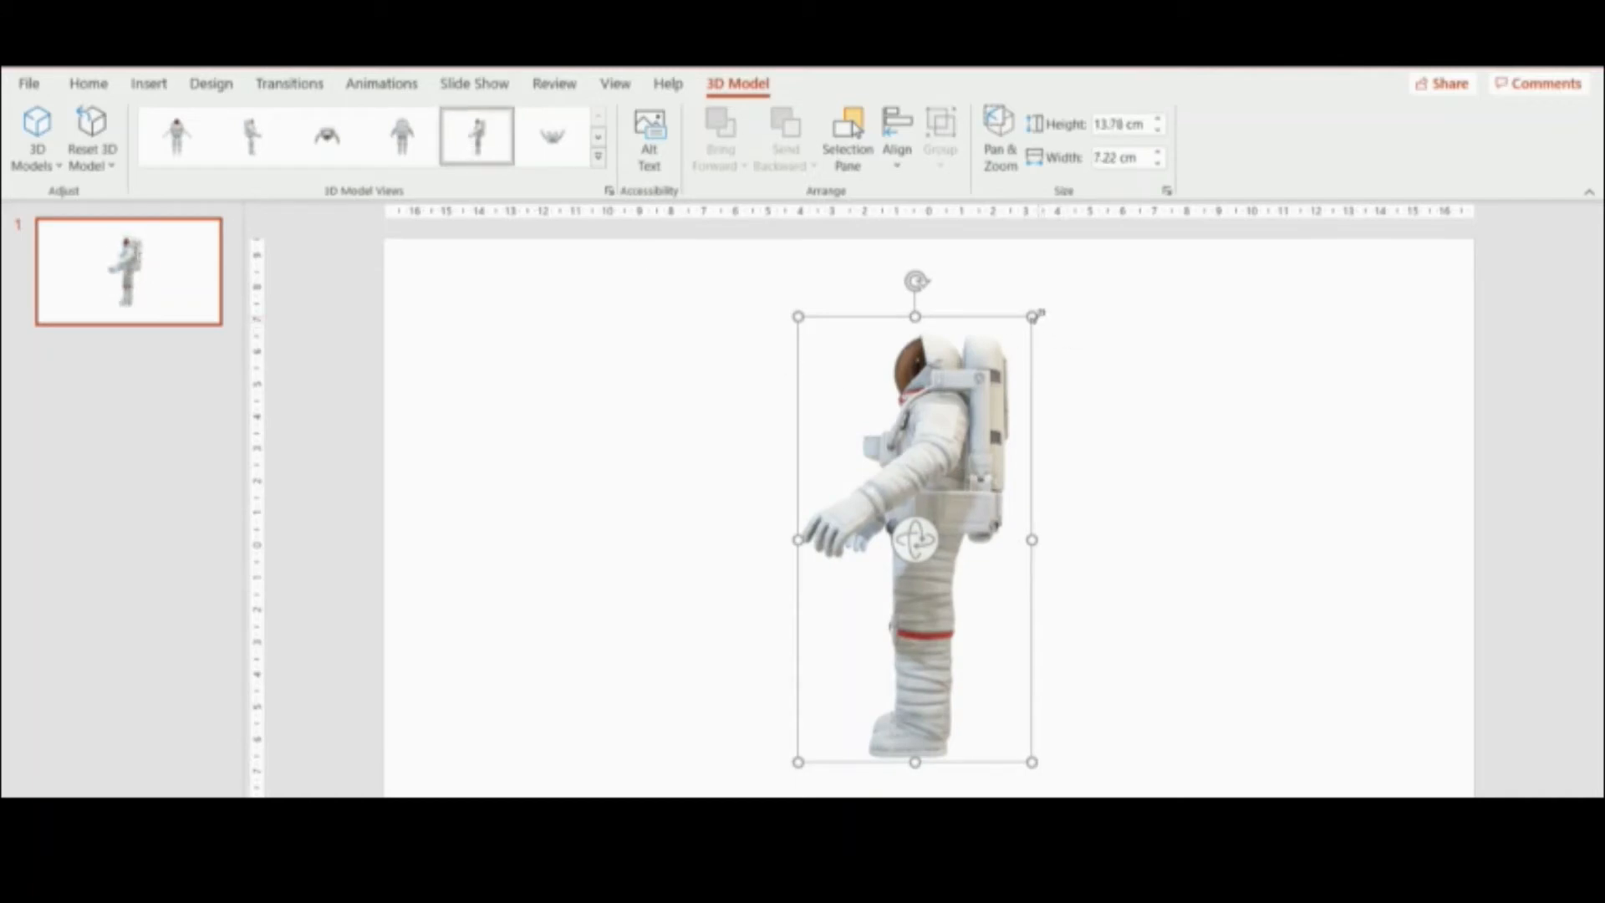
Enlarge the side-view astronaut to about 17.2 cm high by 9.01 cm wide and move it slightly down.
left_click_drag(1033, 317, 1089, 293)
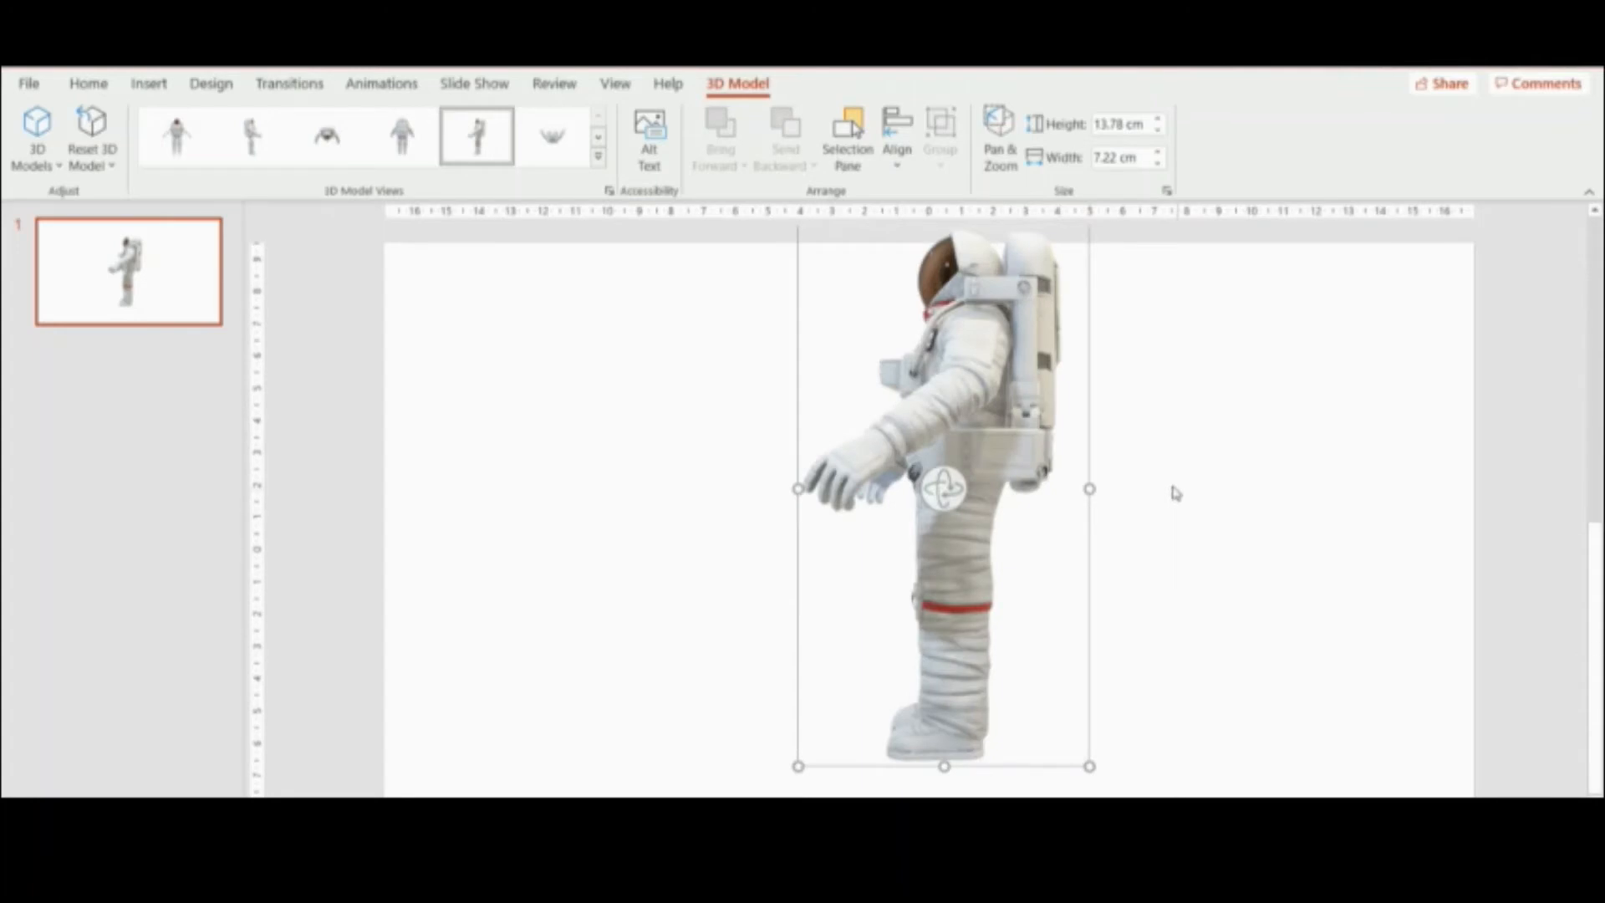
left_click(1025, 501)
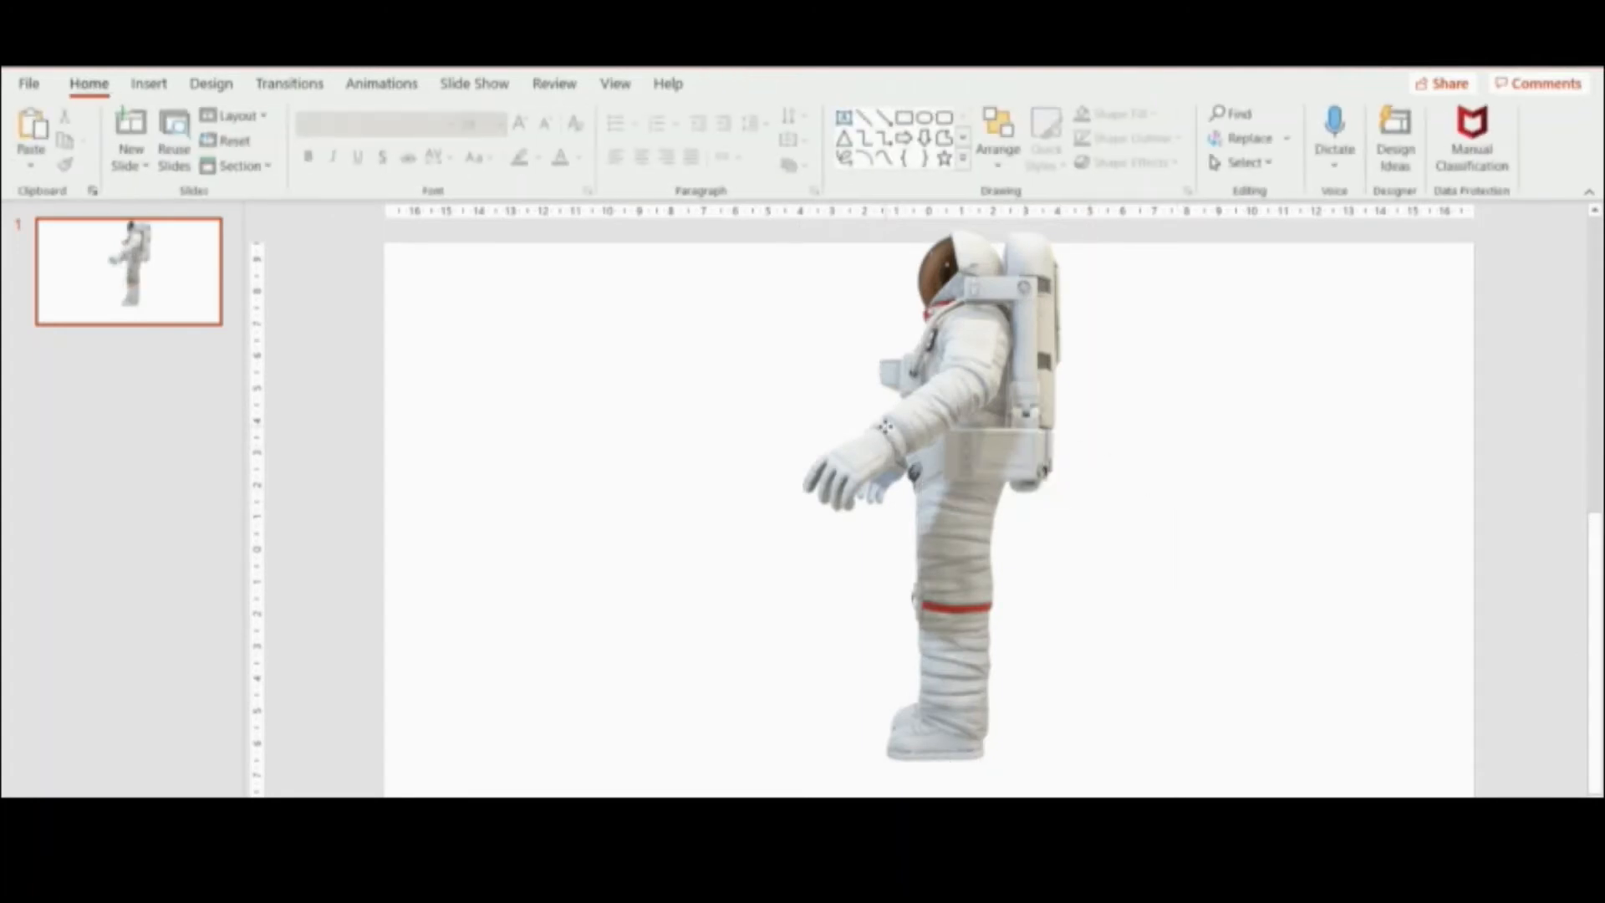
left_click(886, 426)
left_click_drag(884, 427, 874, 476)
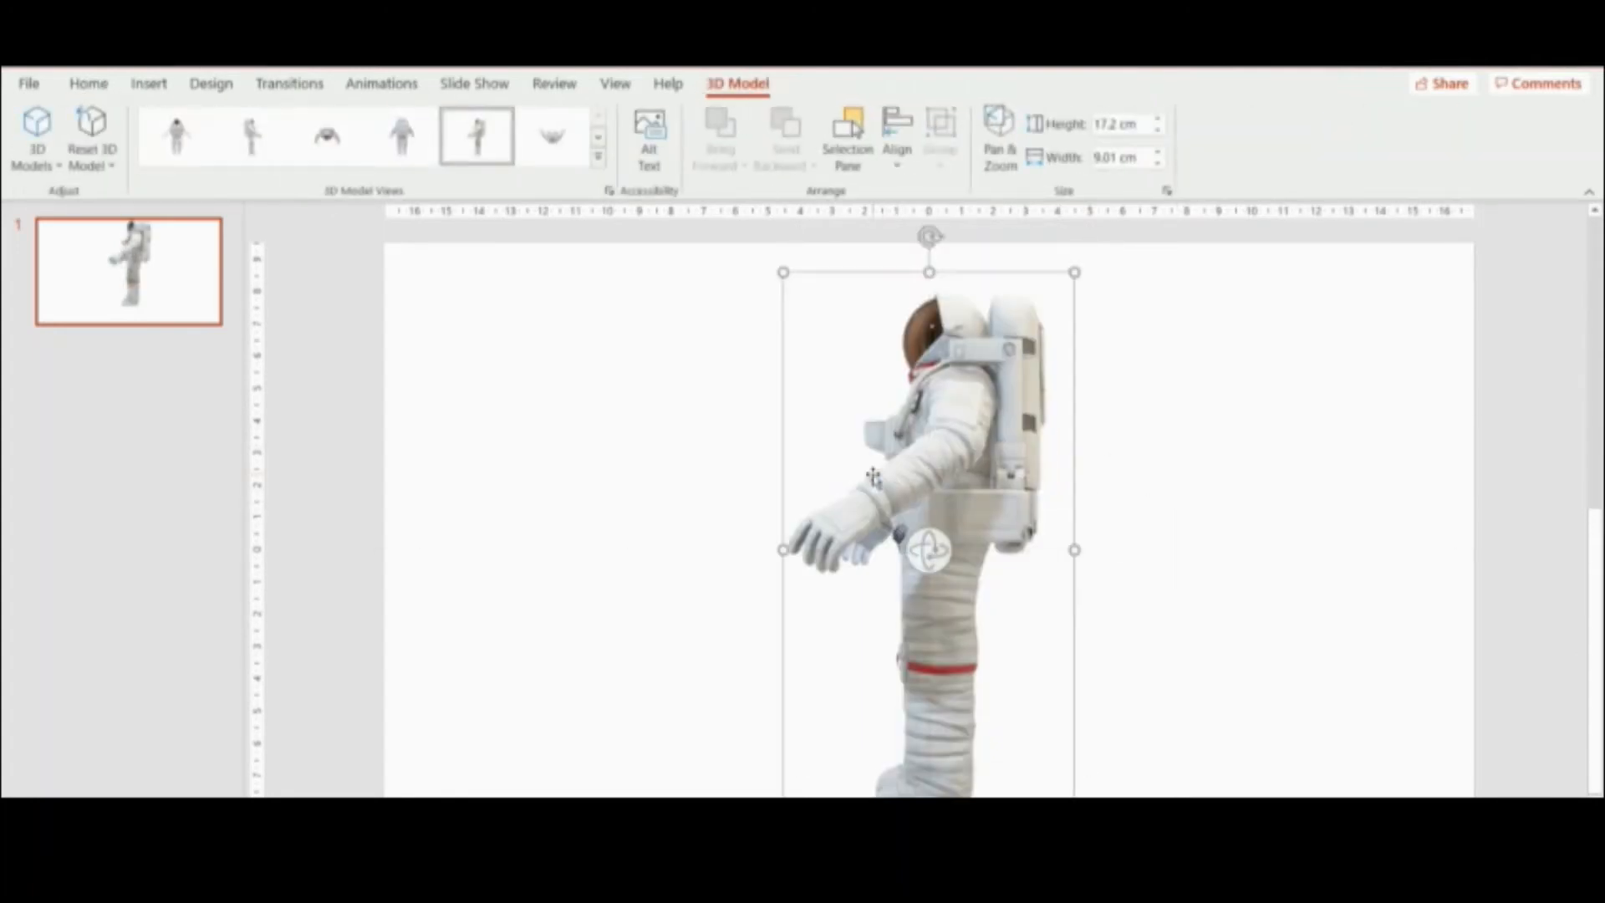
Apply the angled front view and both angled back views to the astronaut model in turn.
left_click(597, 159)
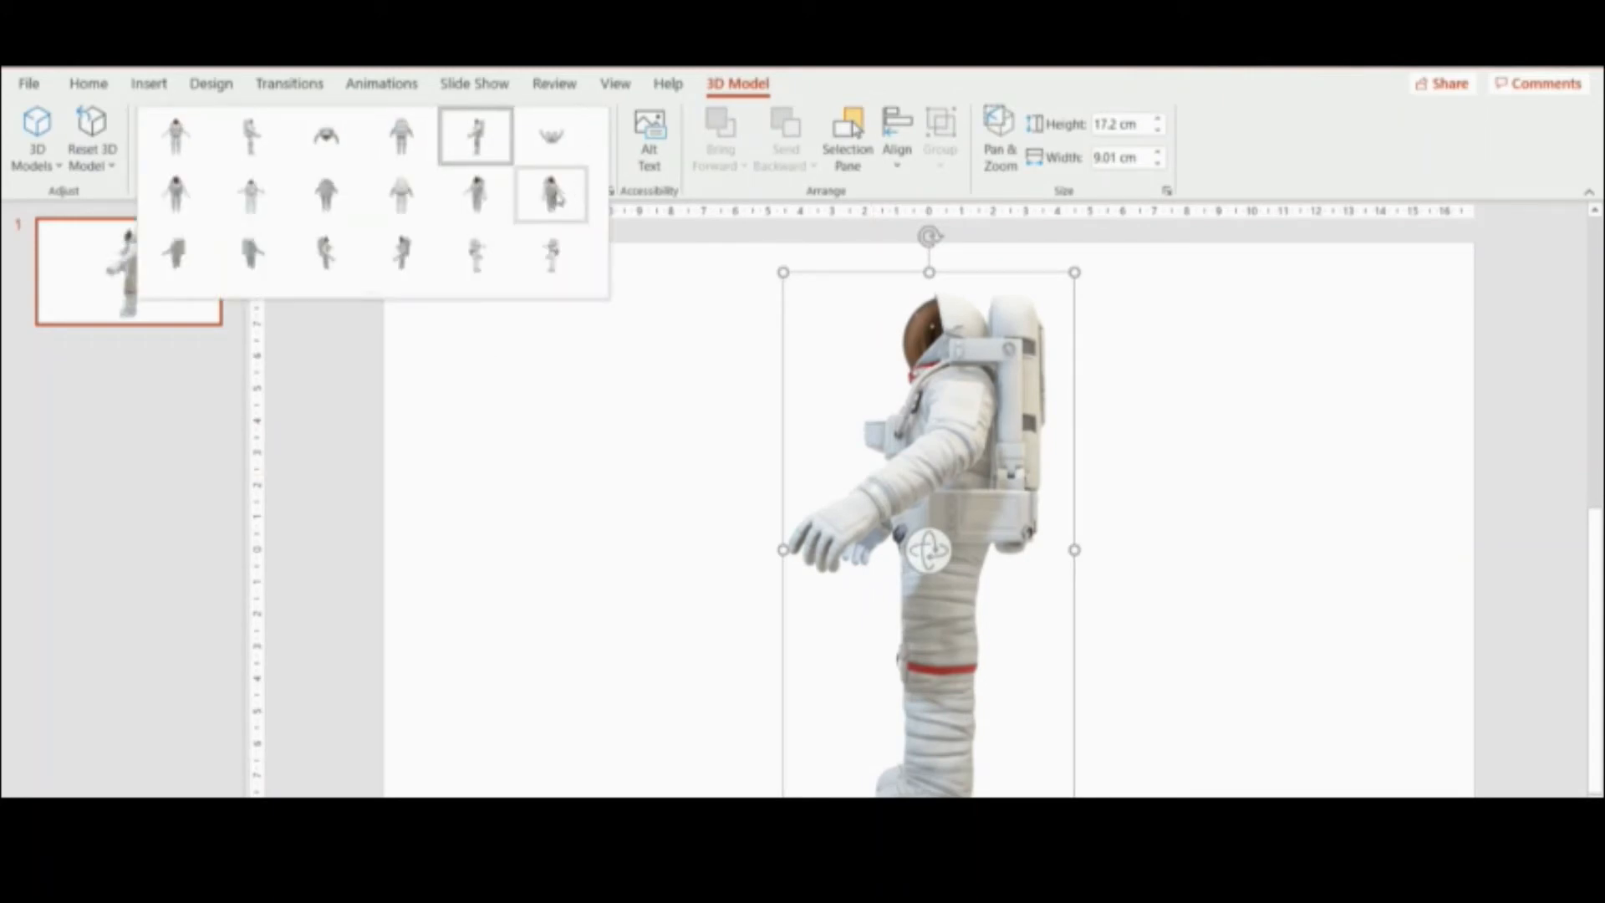
left_click(558, 196)
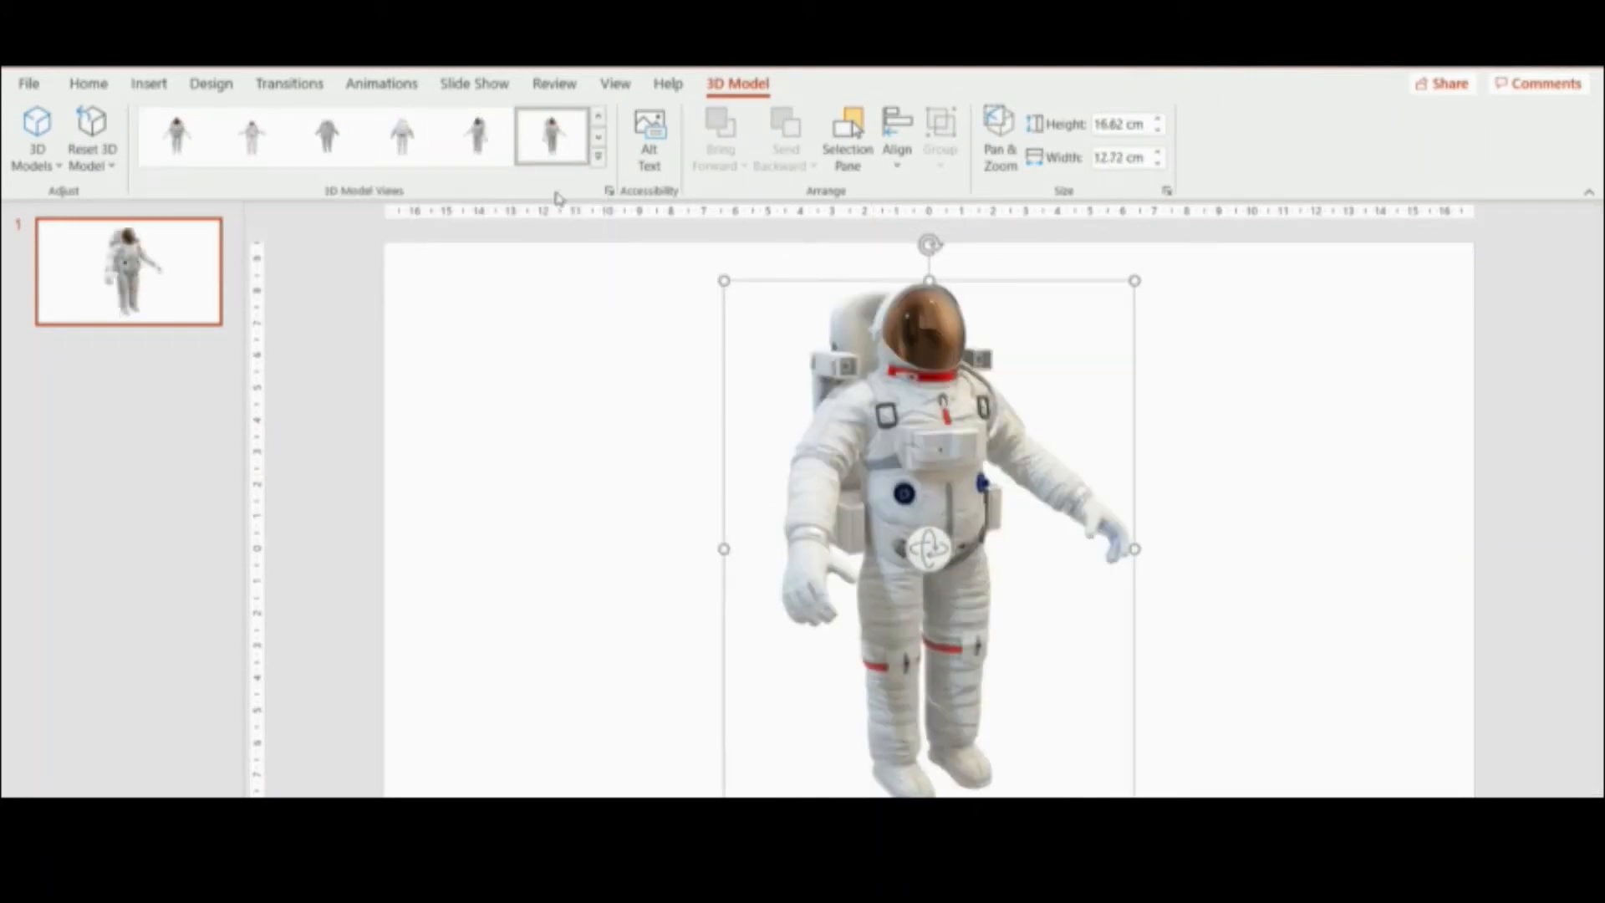
left_click(598, 157)
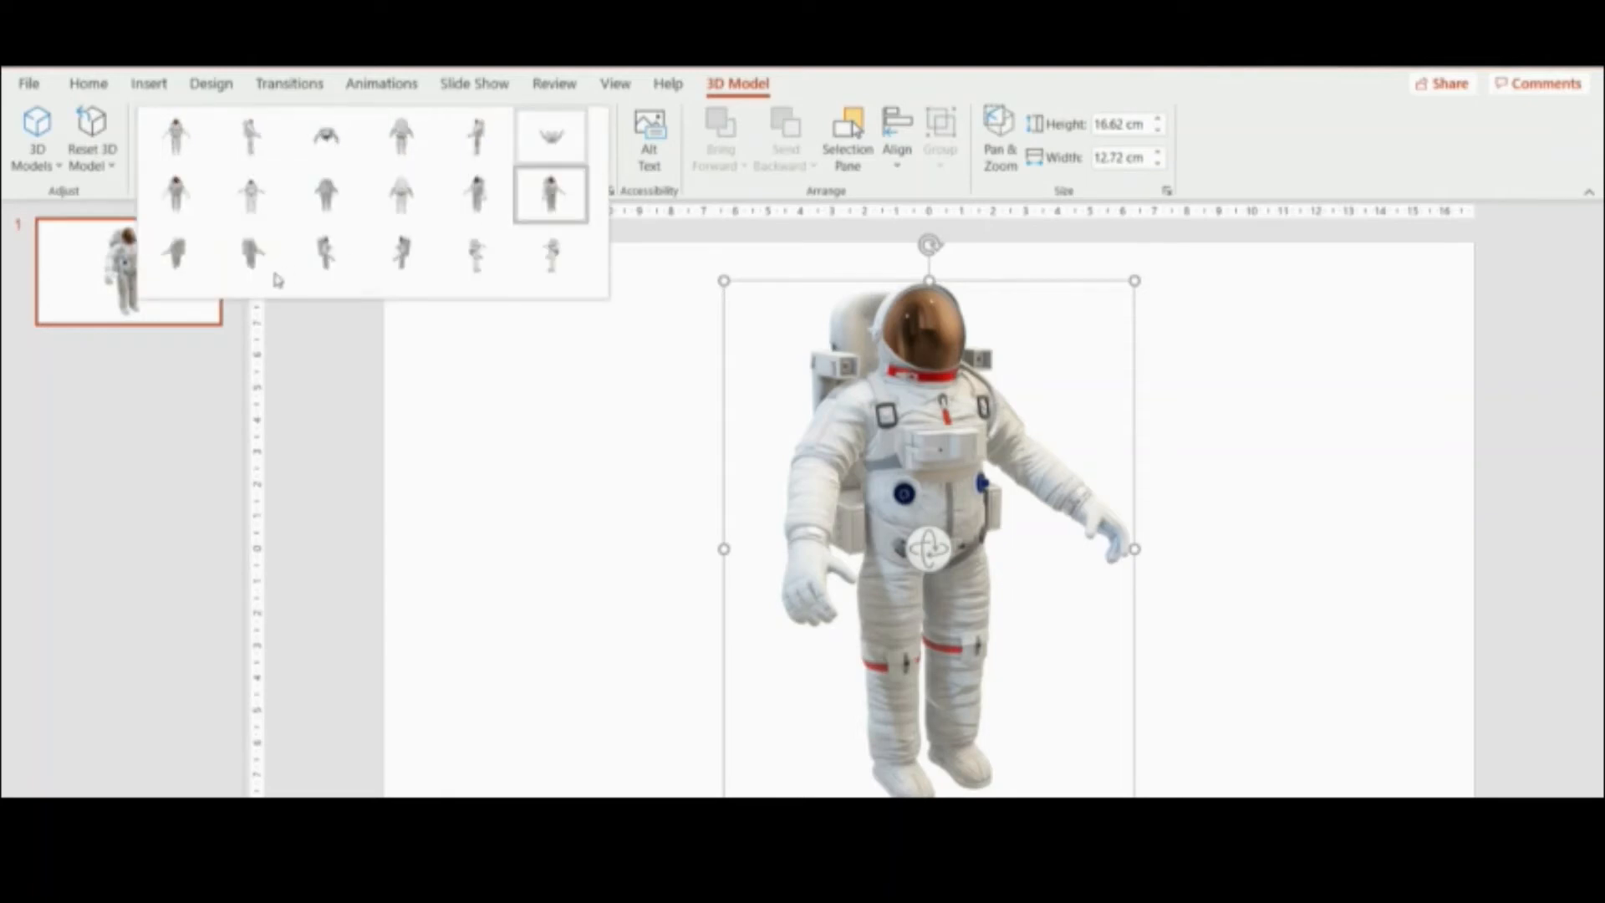
left_click(176, 255)
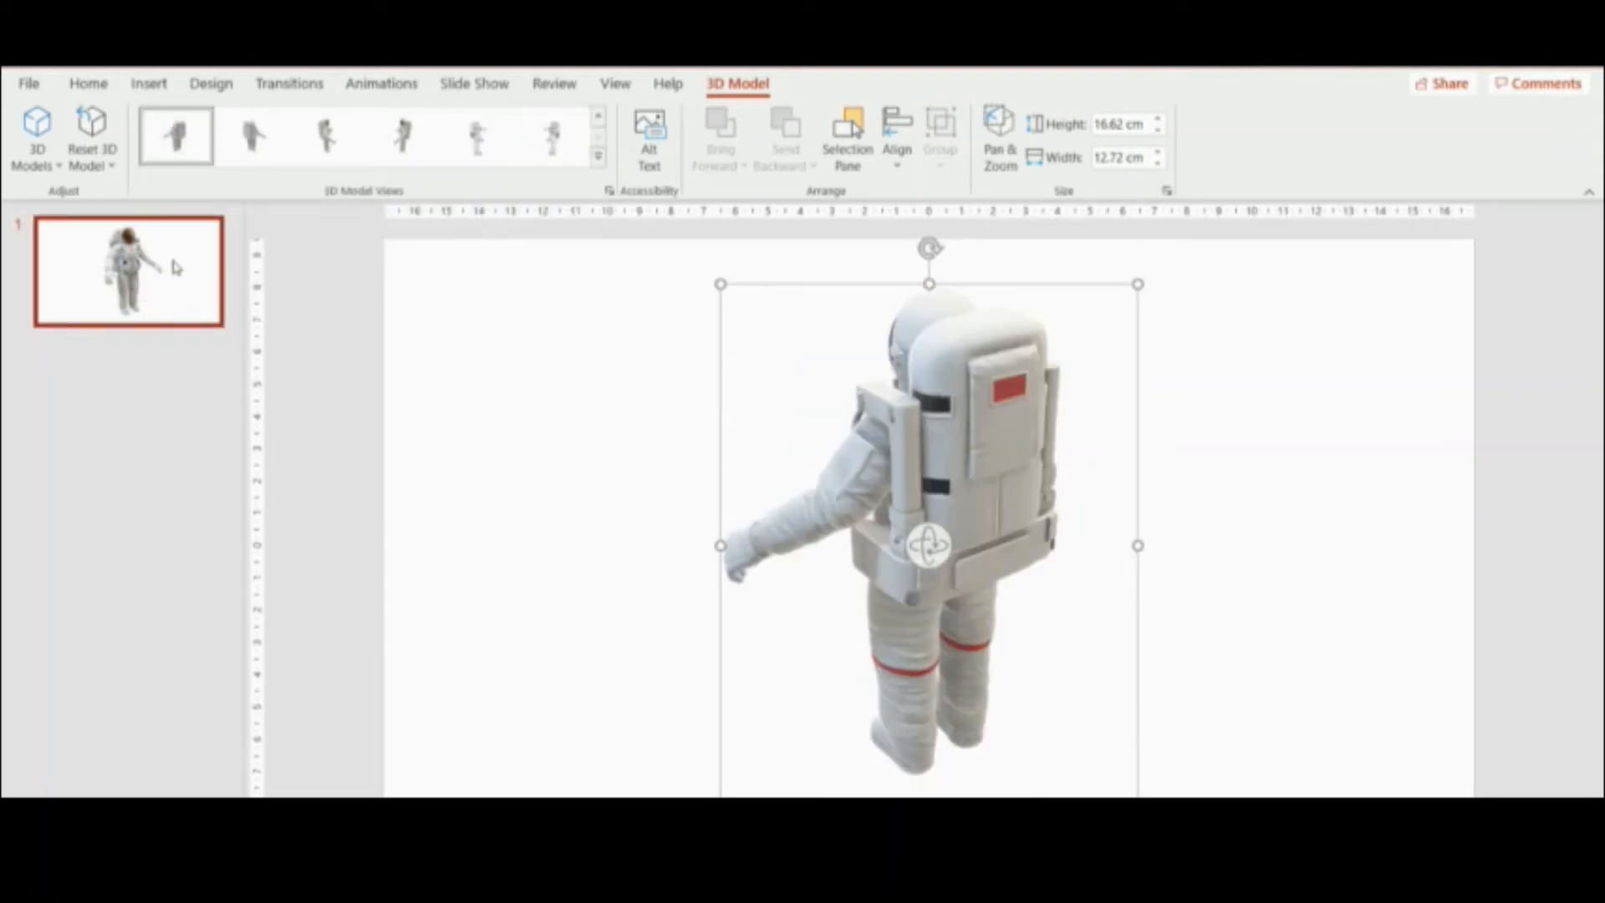
left_click(598, 157)
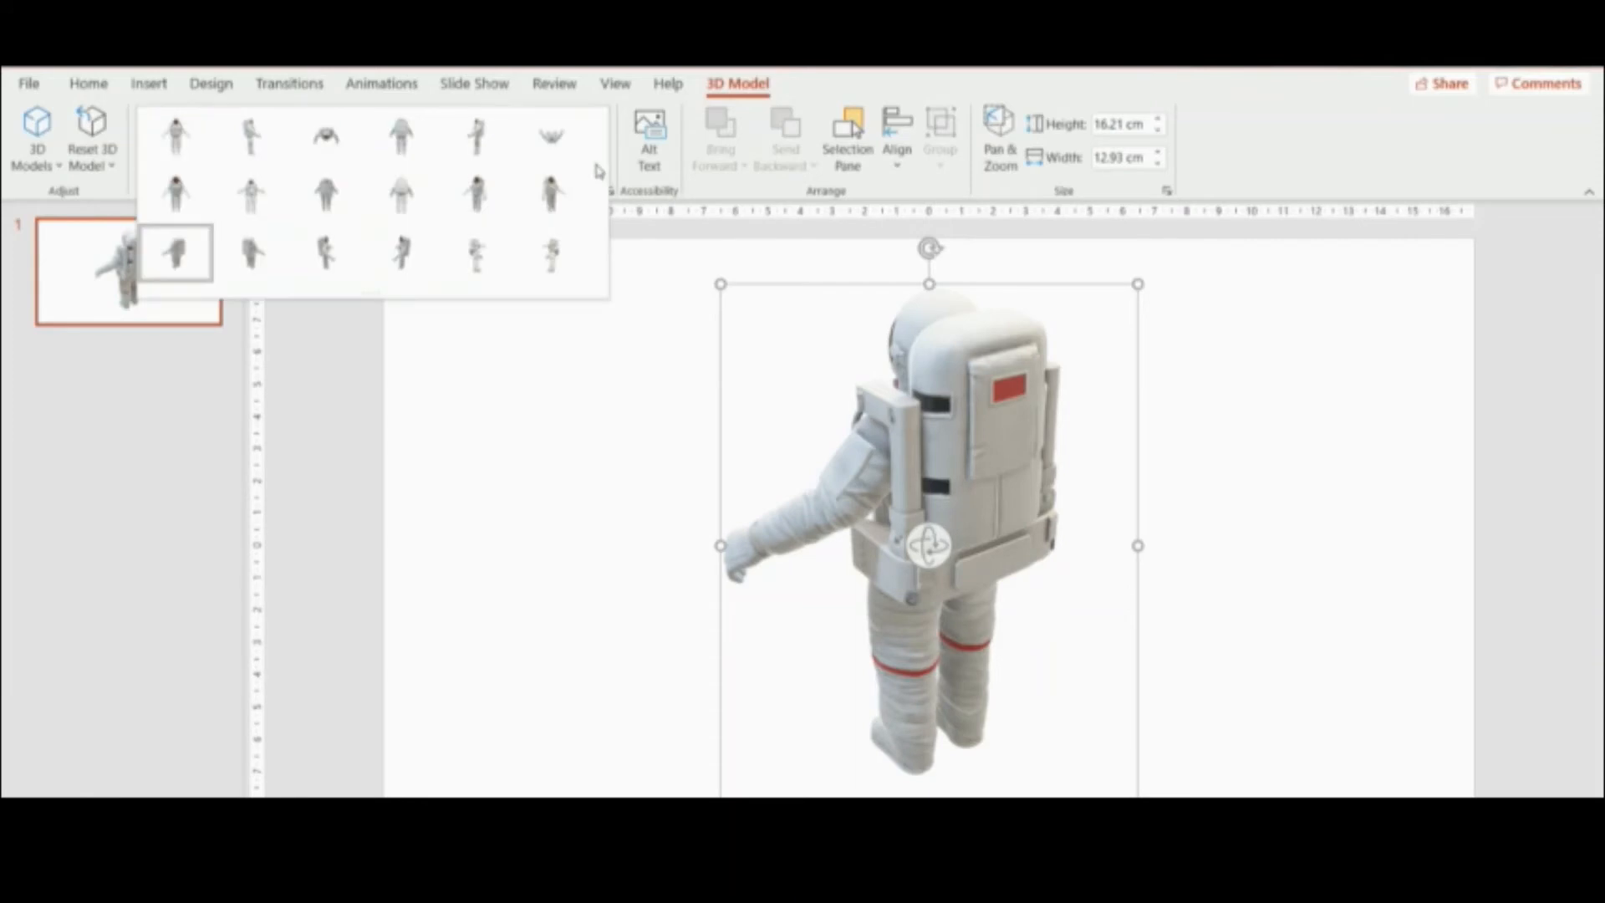
left_click(253, 255)
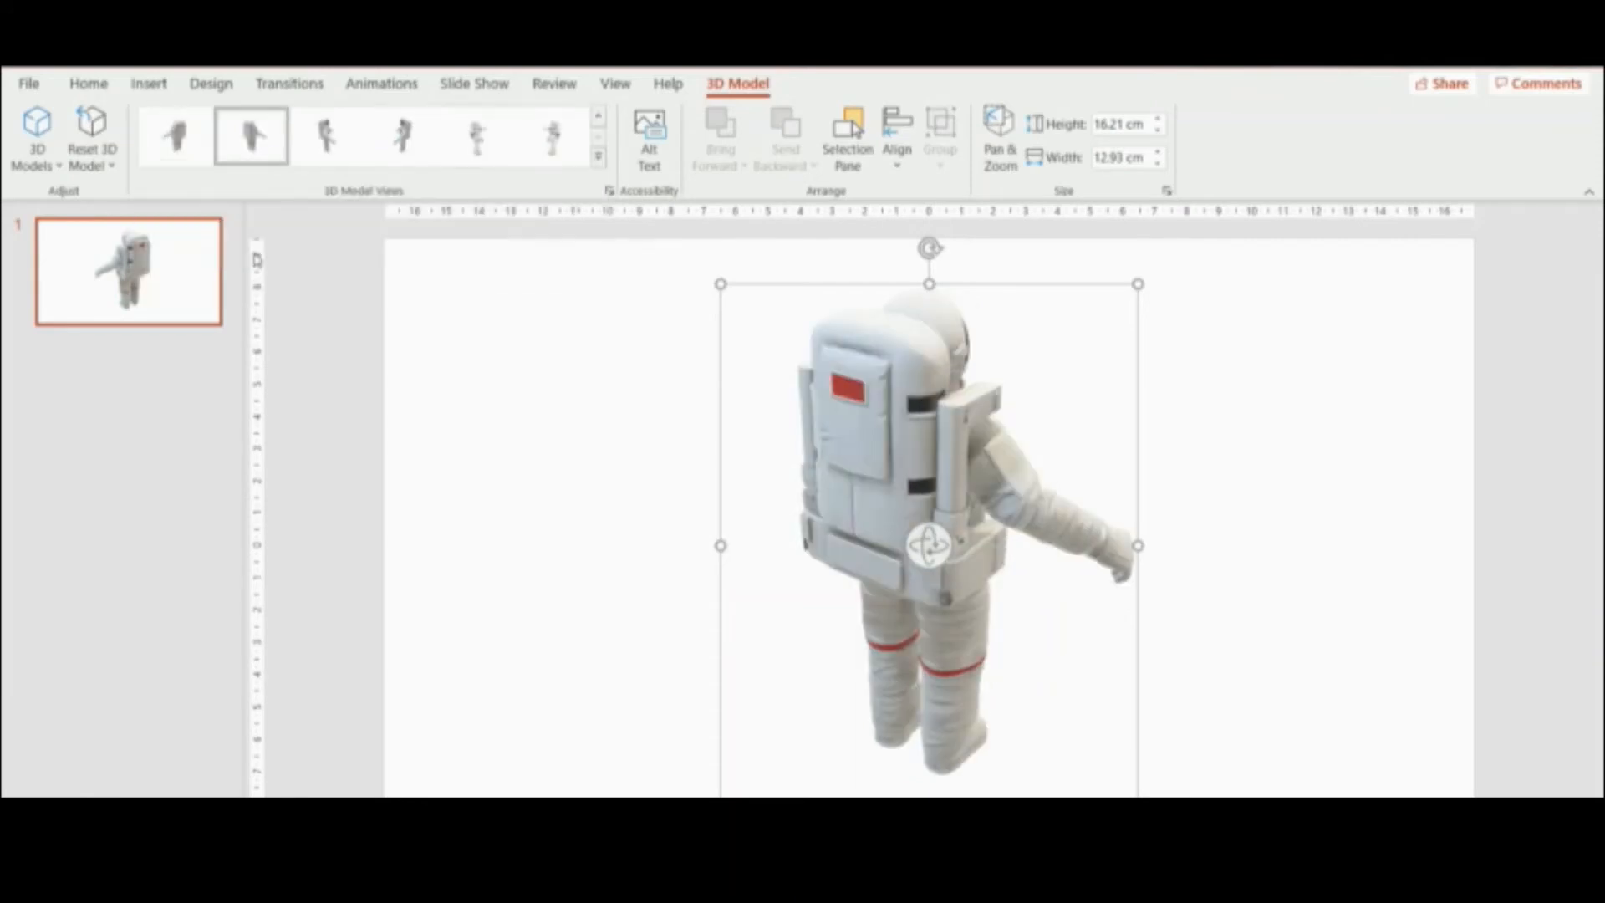
Apply the raised side view facing right to the astronaut, followed by the raised side view facing left.
left_click(598, 157)
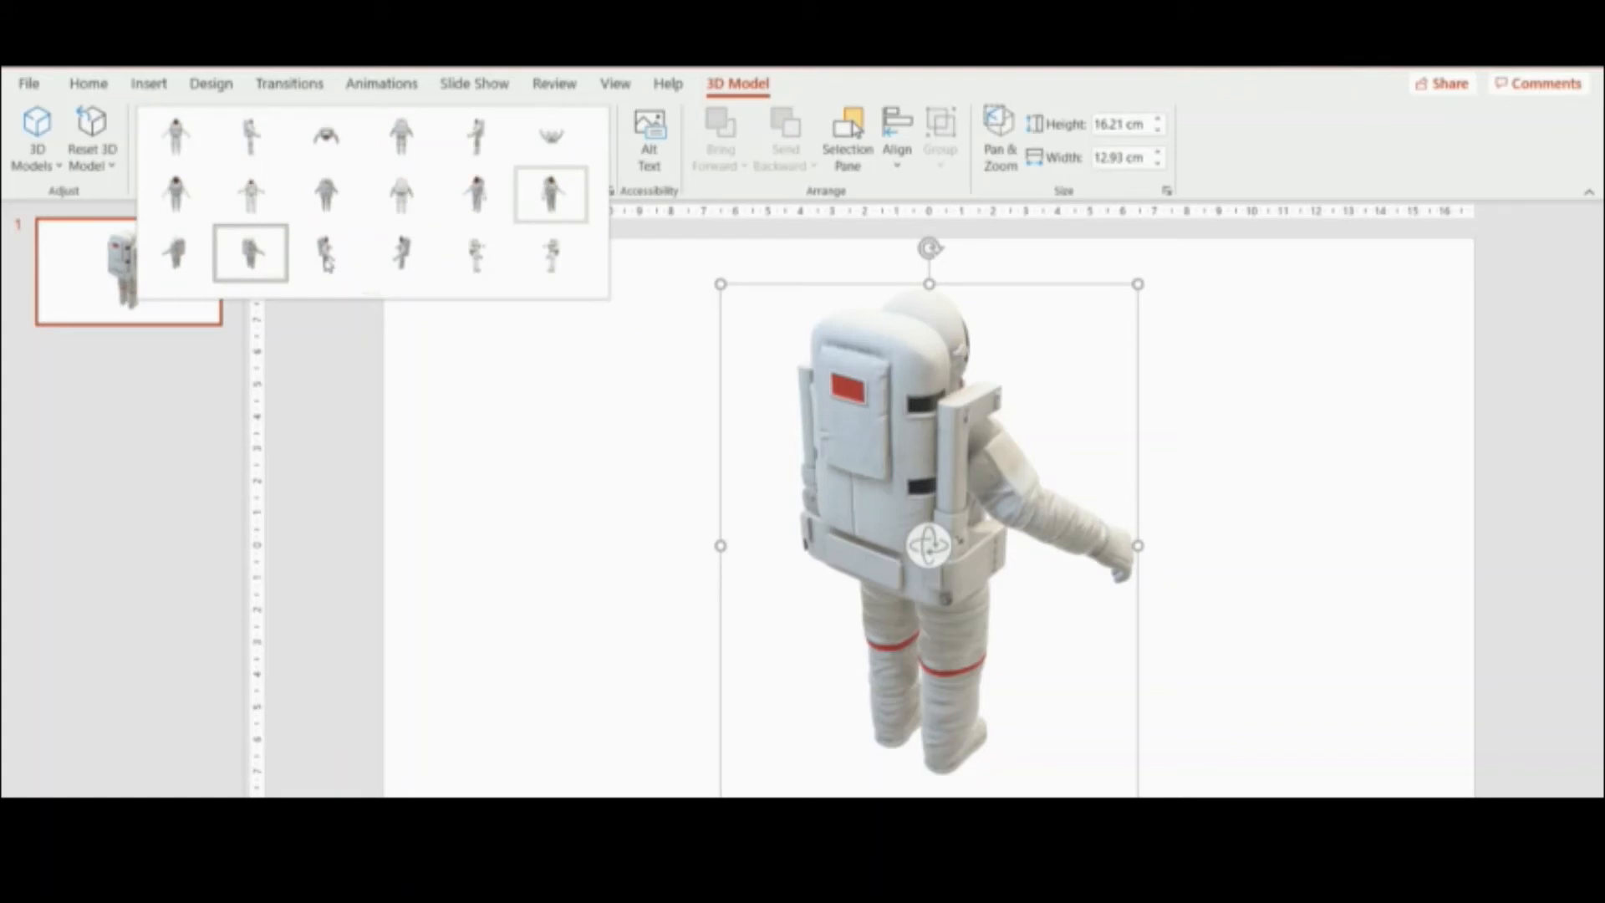
left_click(326, 255)
left_click(598, 157)
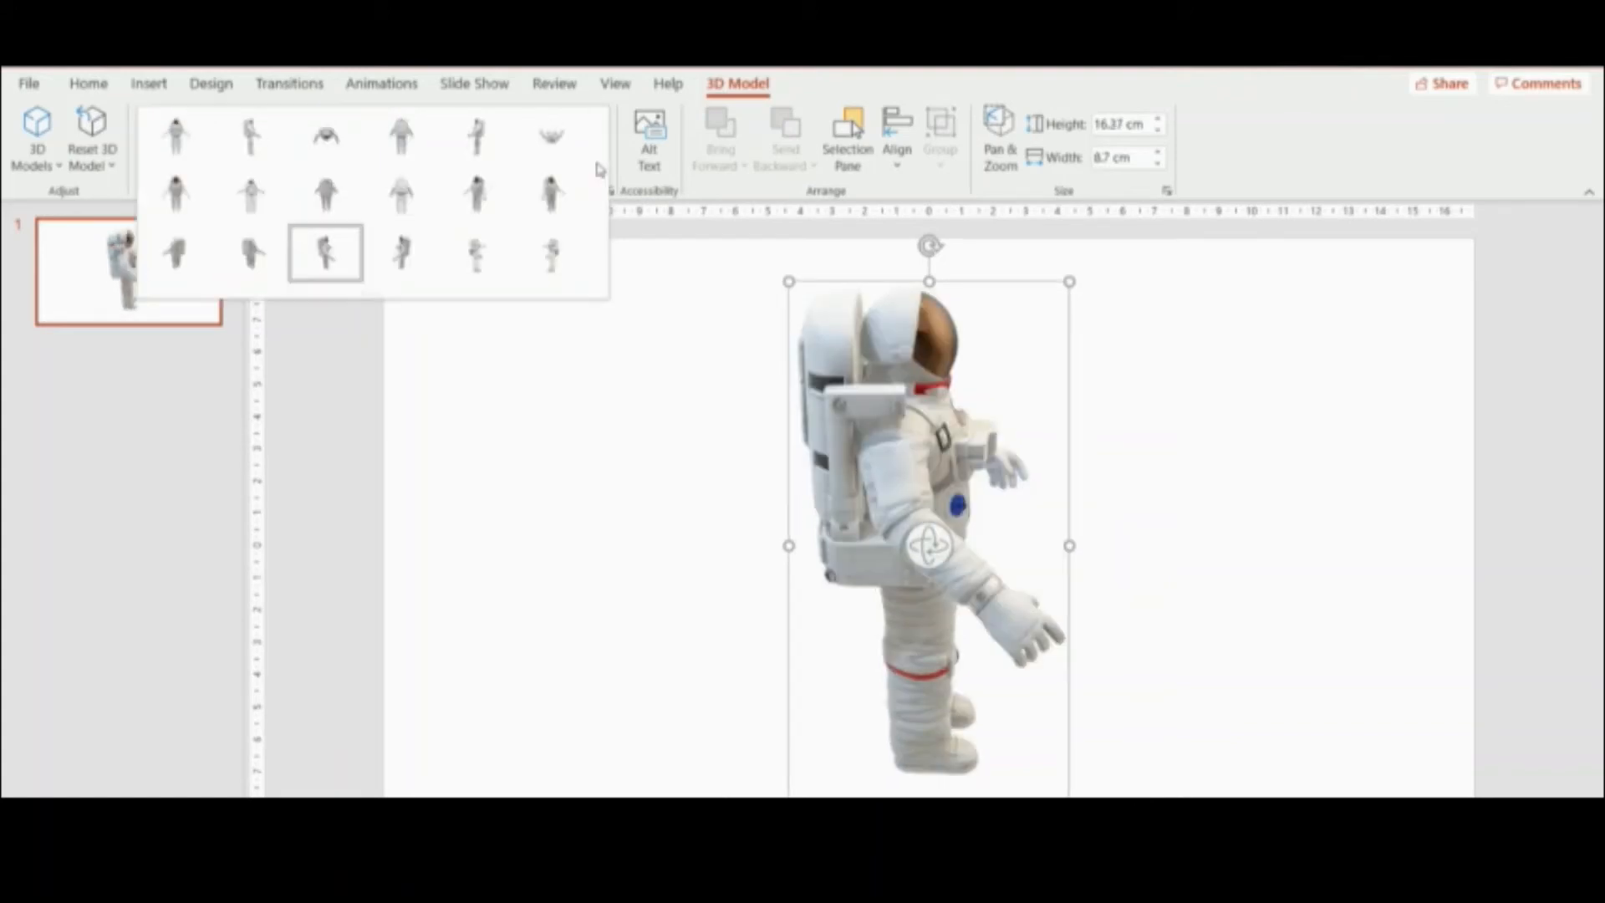
left_click(400, 274)
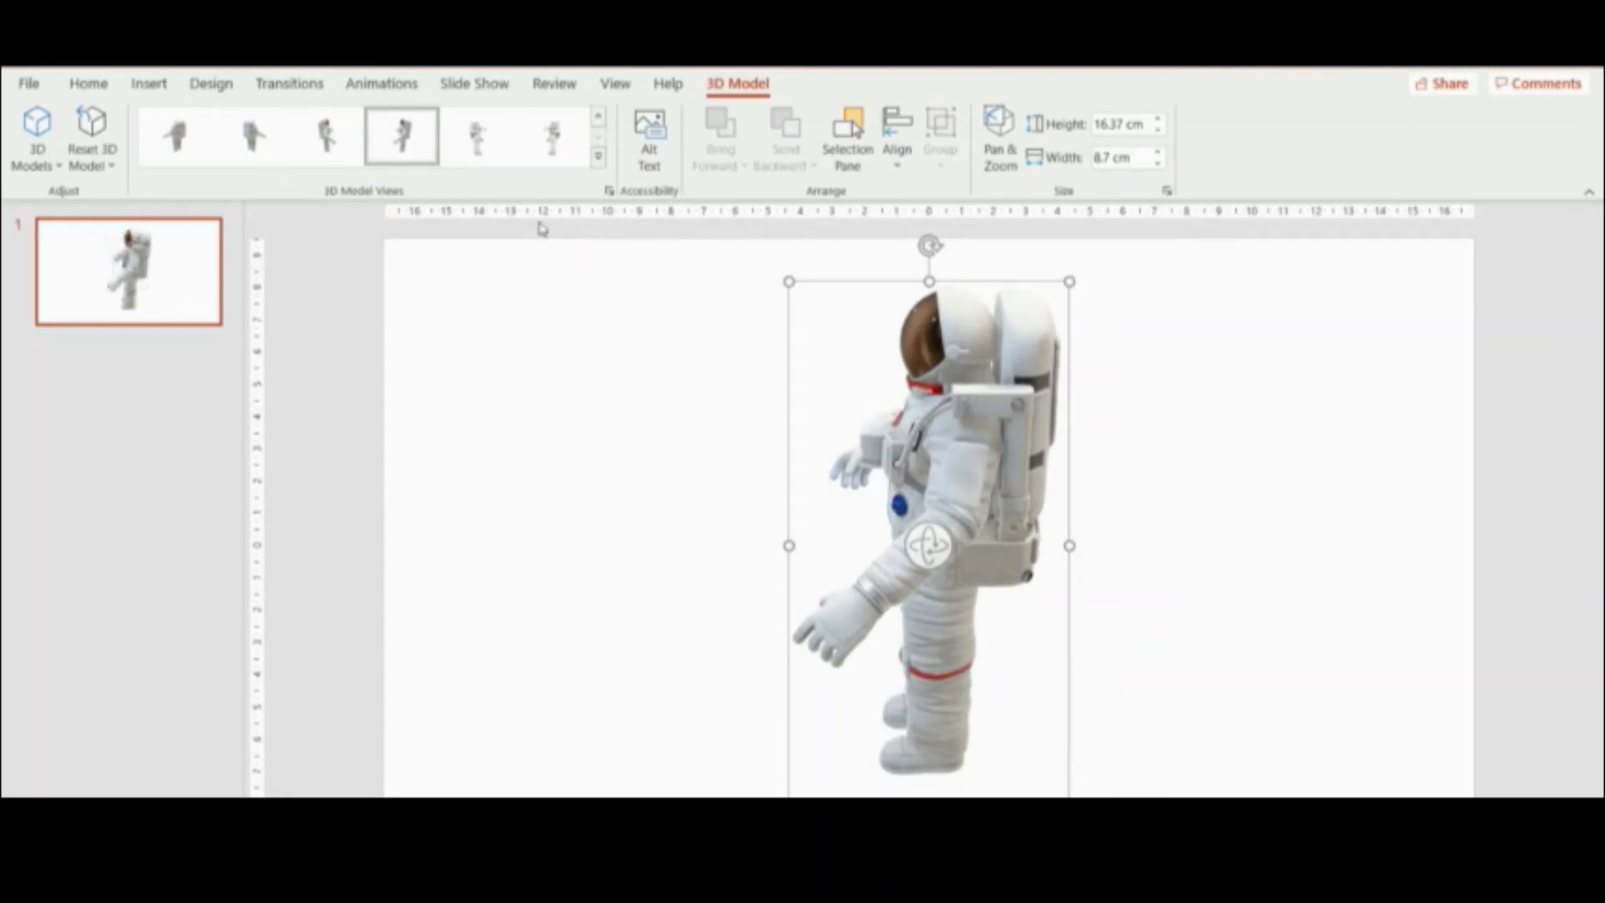
Apply the low-angle side view facing right, the low-angle side view facing left and the straight front view to the astronaut in turn.
left_click(599, 158)
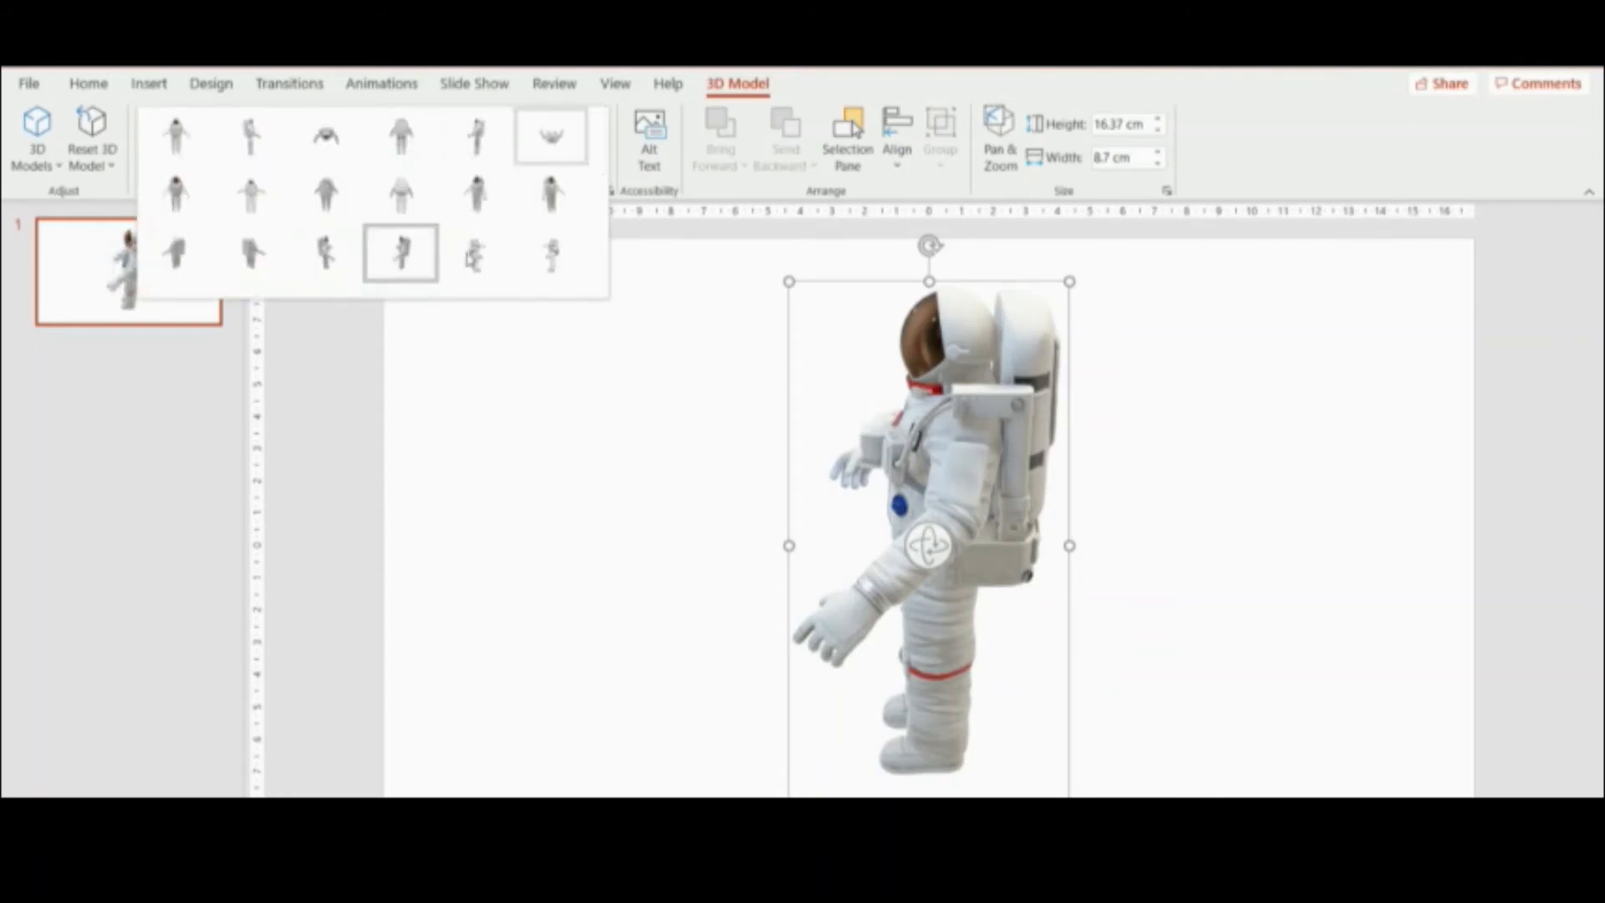
left_click(474, 255)
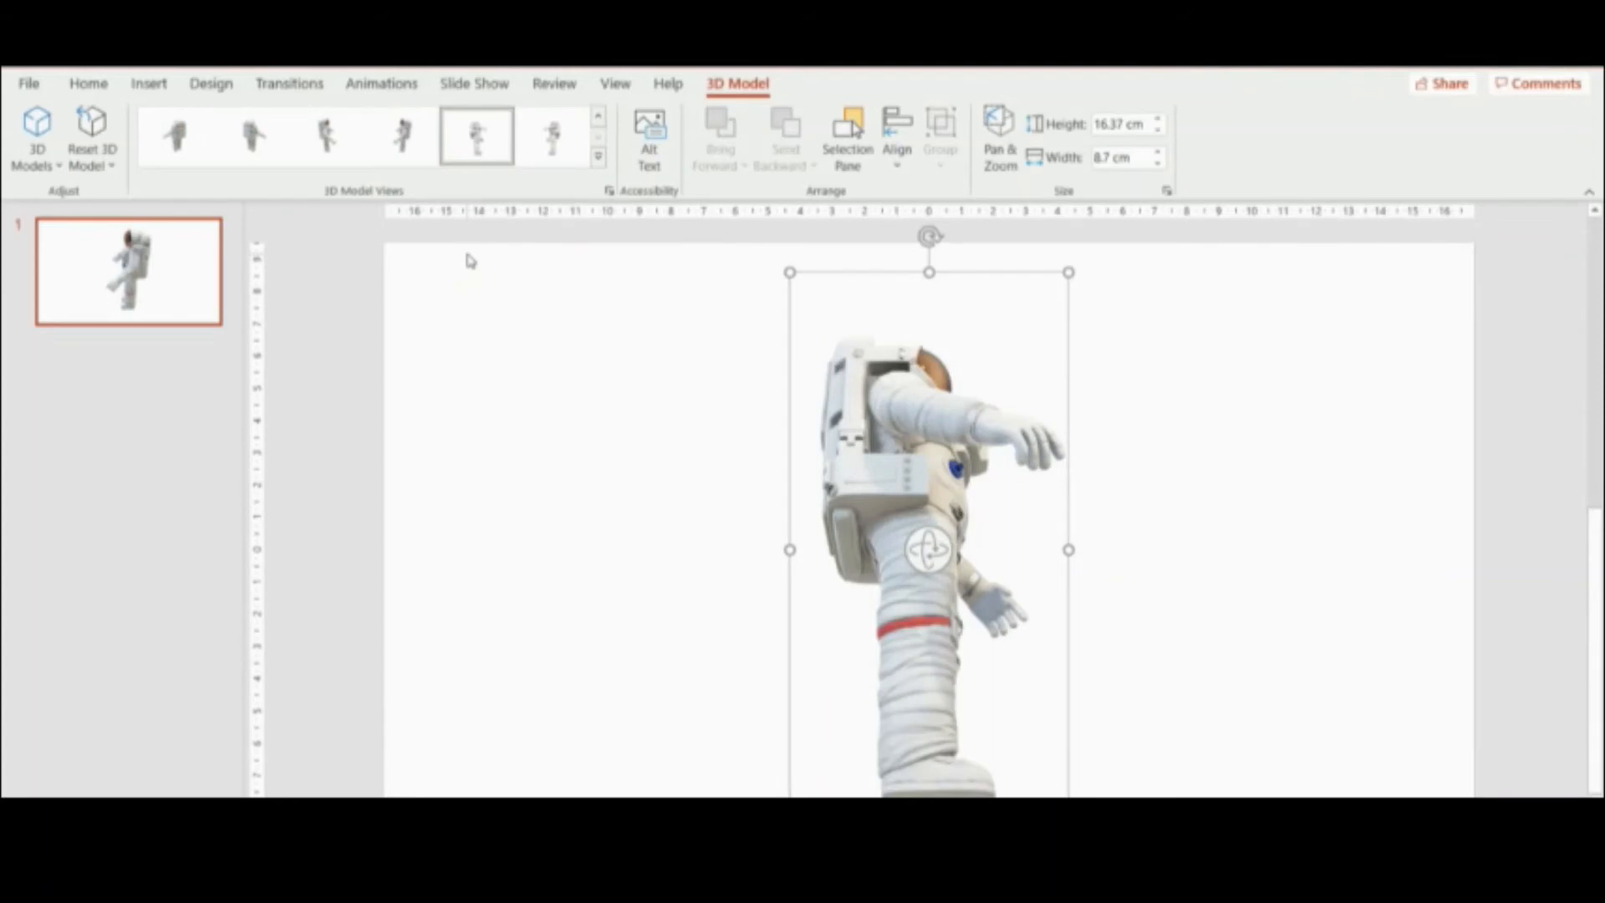
left_click(599, 157)
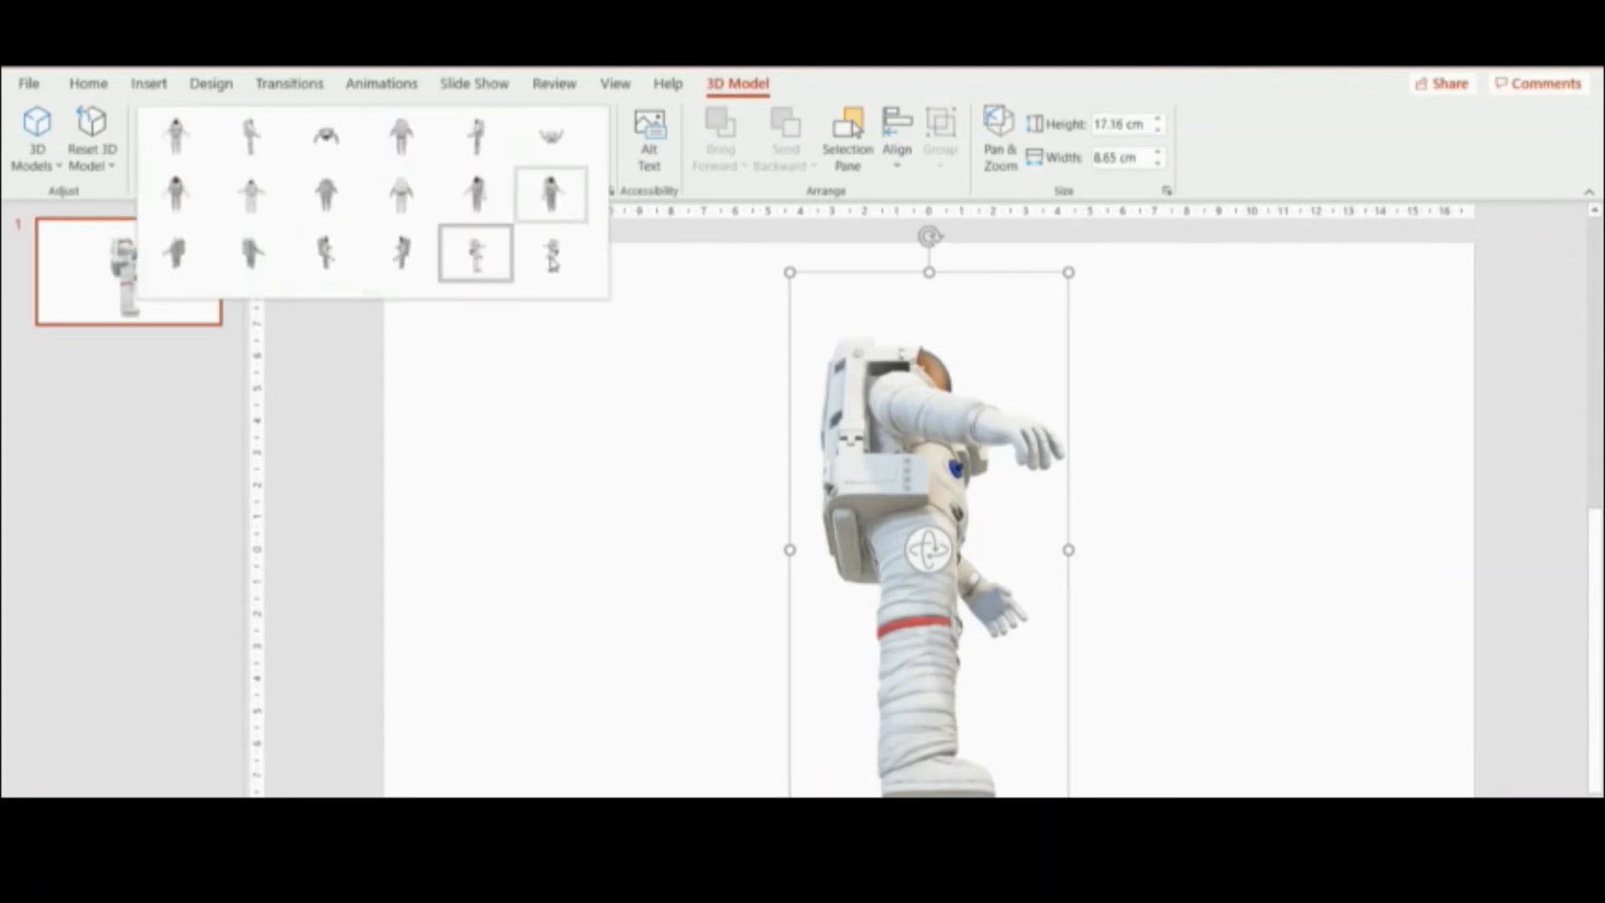
left_click(552, 256)
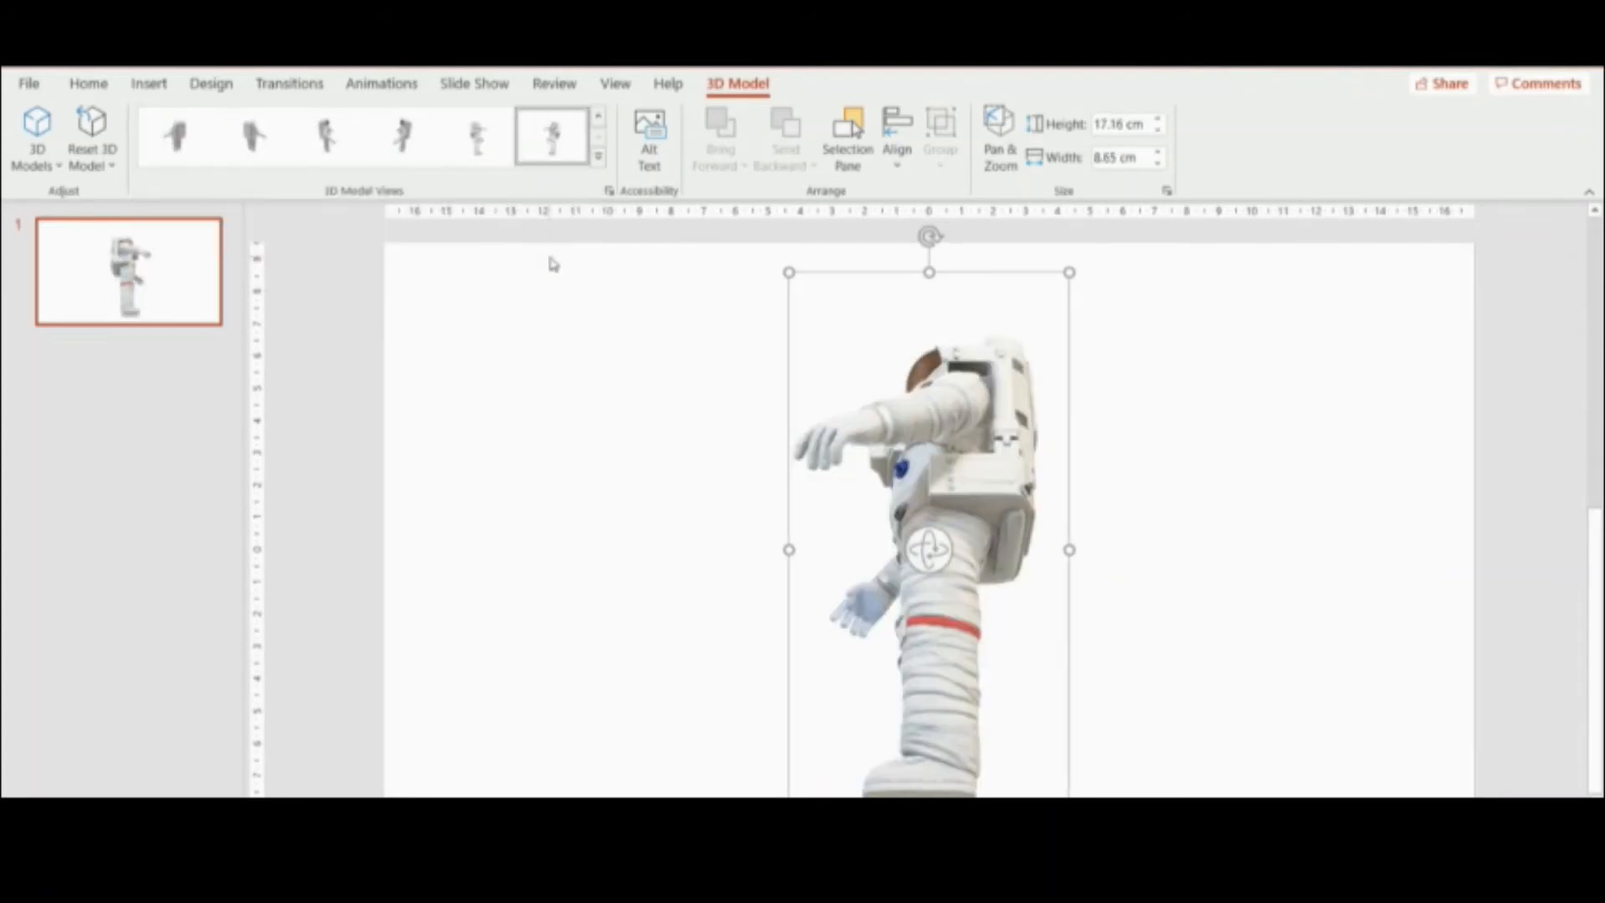
left_click(599, 157)
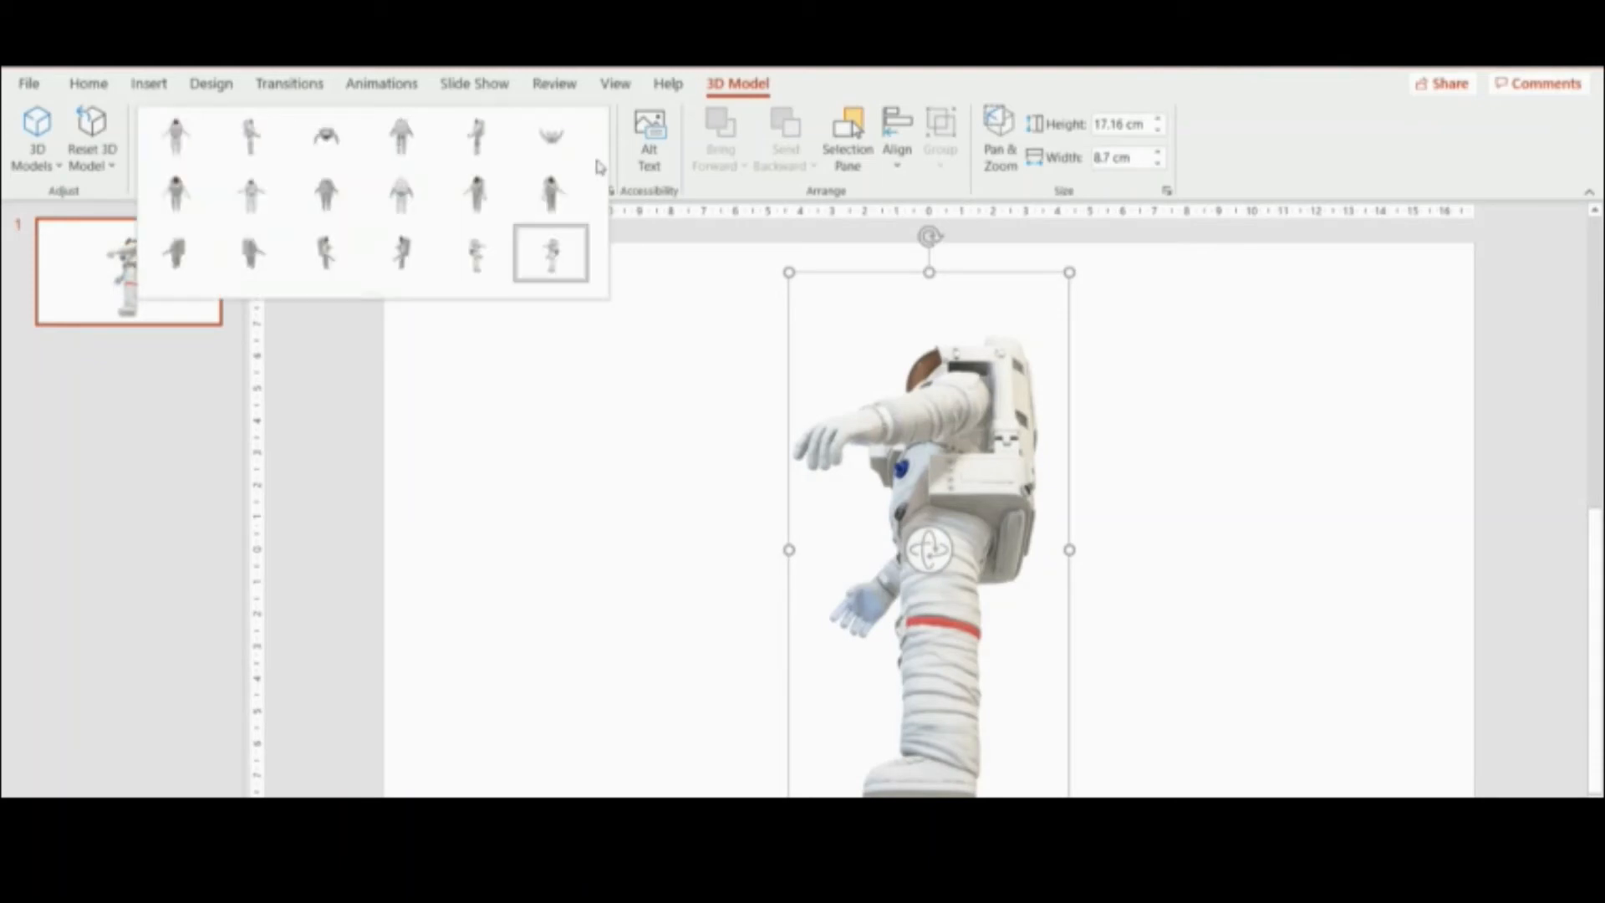
left_click(175, 149)
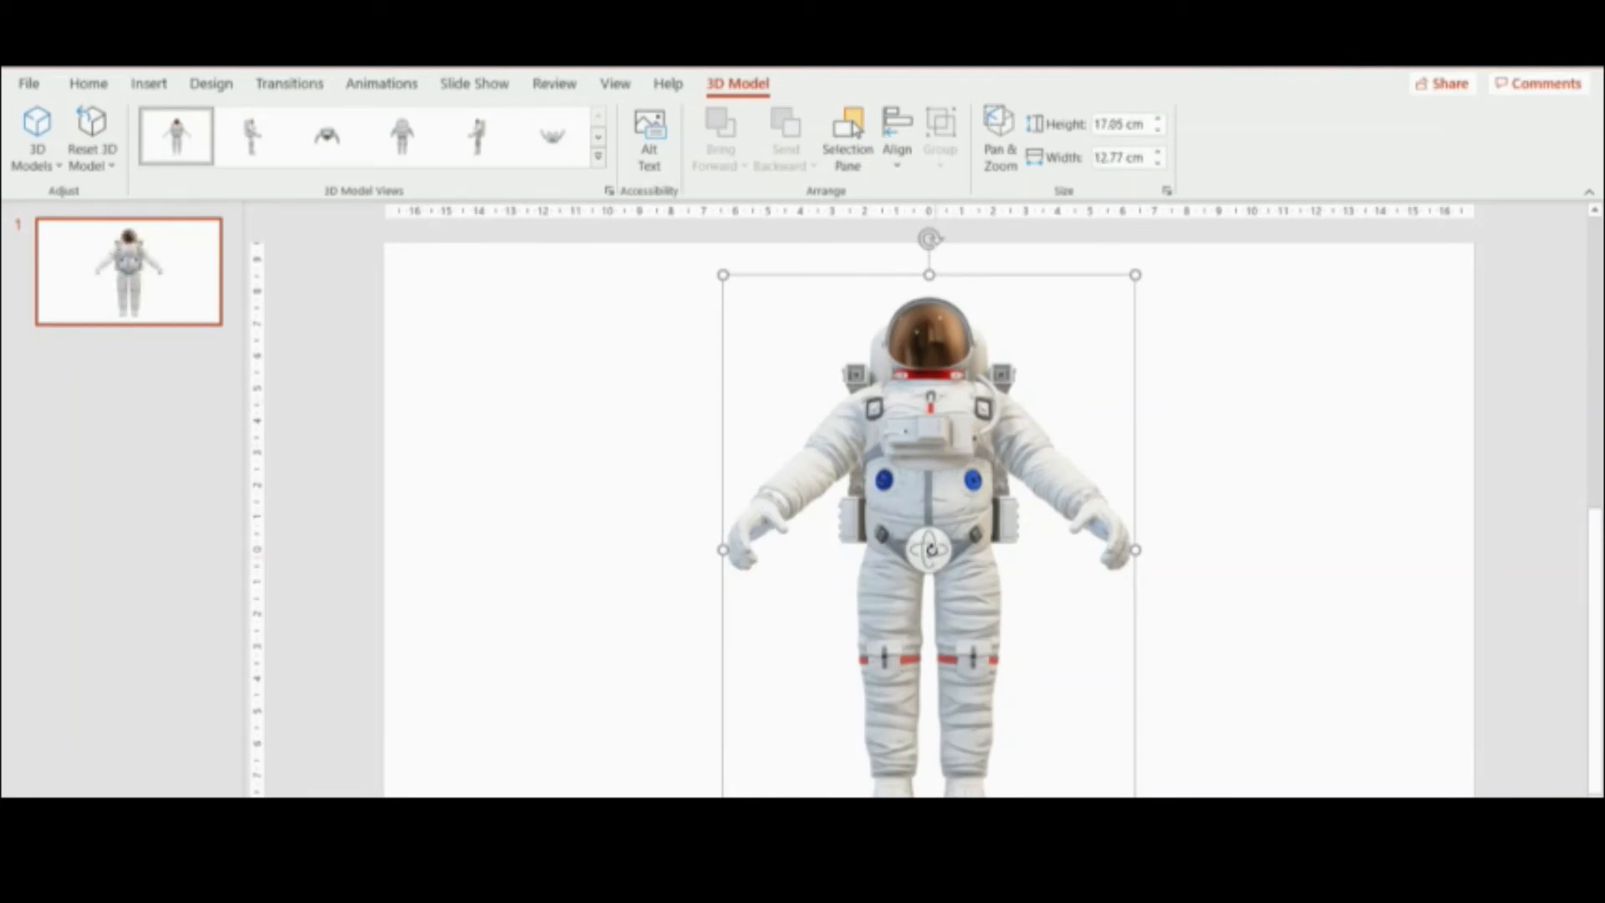
Rotate the astronaut freely in 3D from the front view, finishing with its body turned slightly to face right.
left_click_drag(930, 549, 932, 608)
left_click_drag(931, 552, 796, 514)
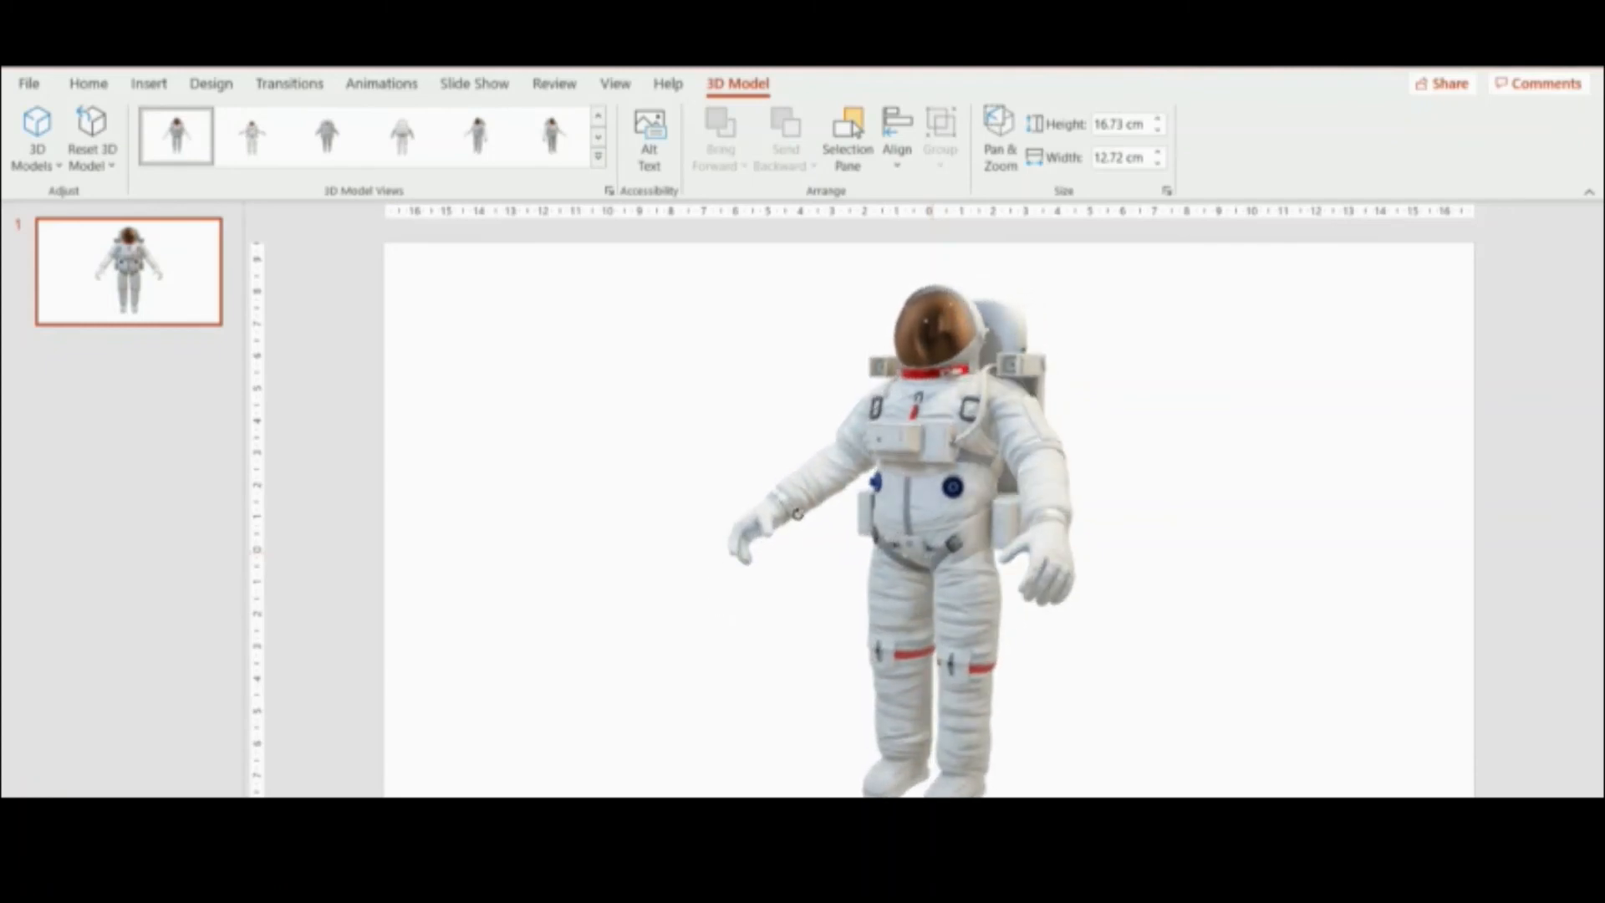
left_click_drag(790, 390, 787, 439)
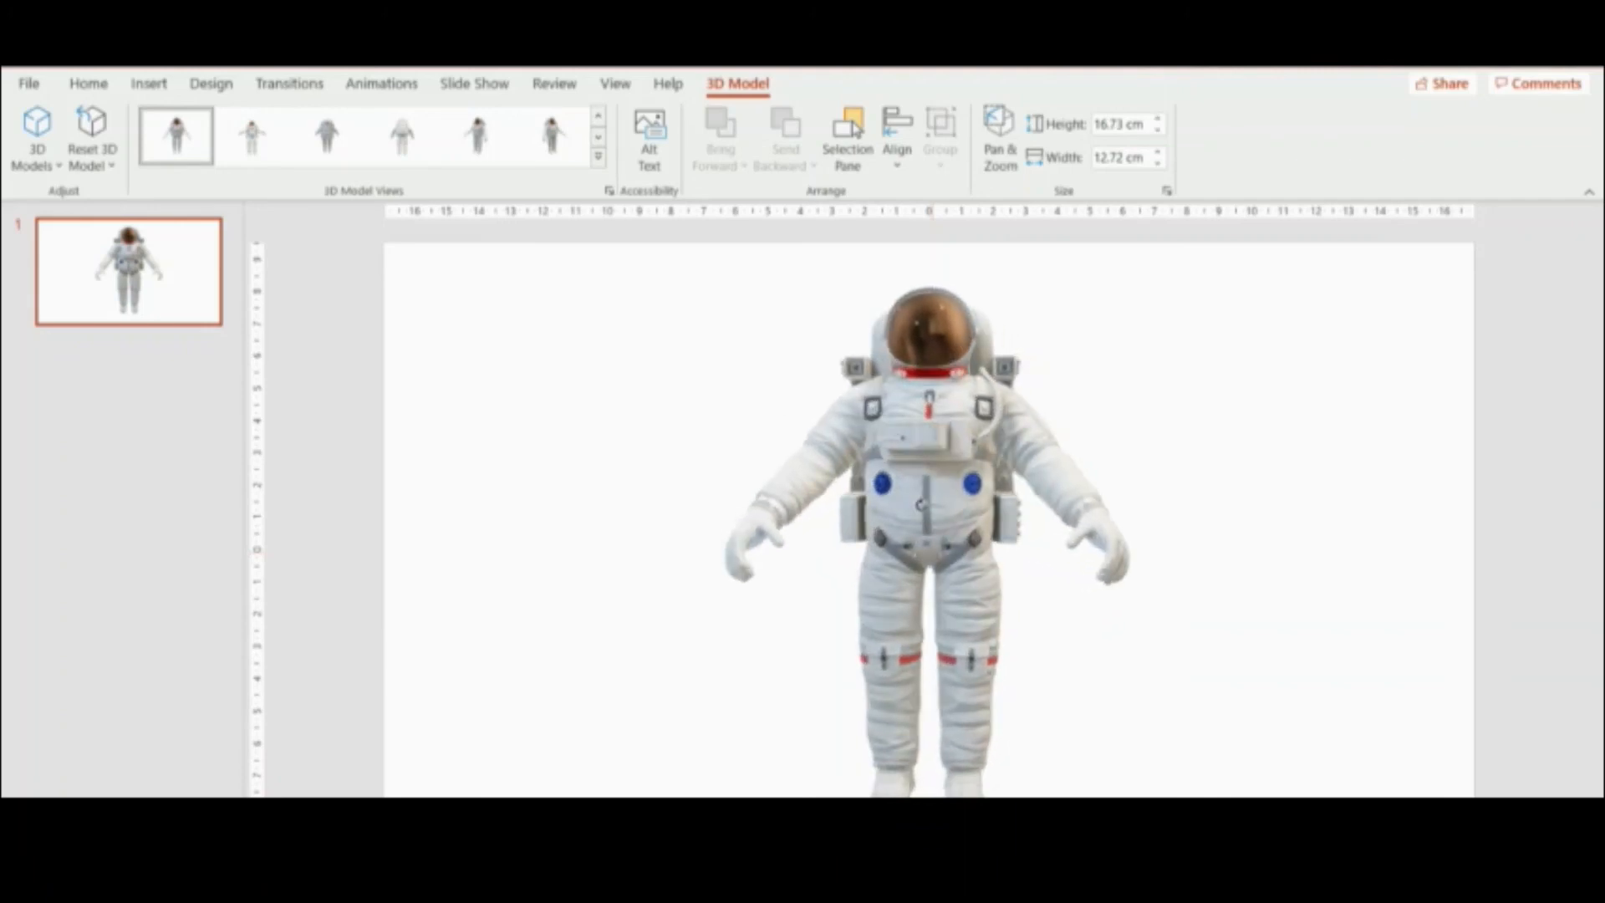
left_click_drag(934, 505, 1028, 544)
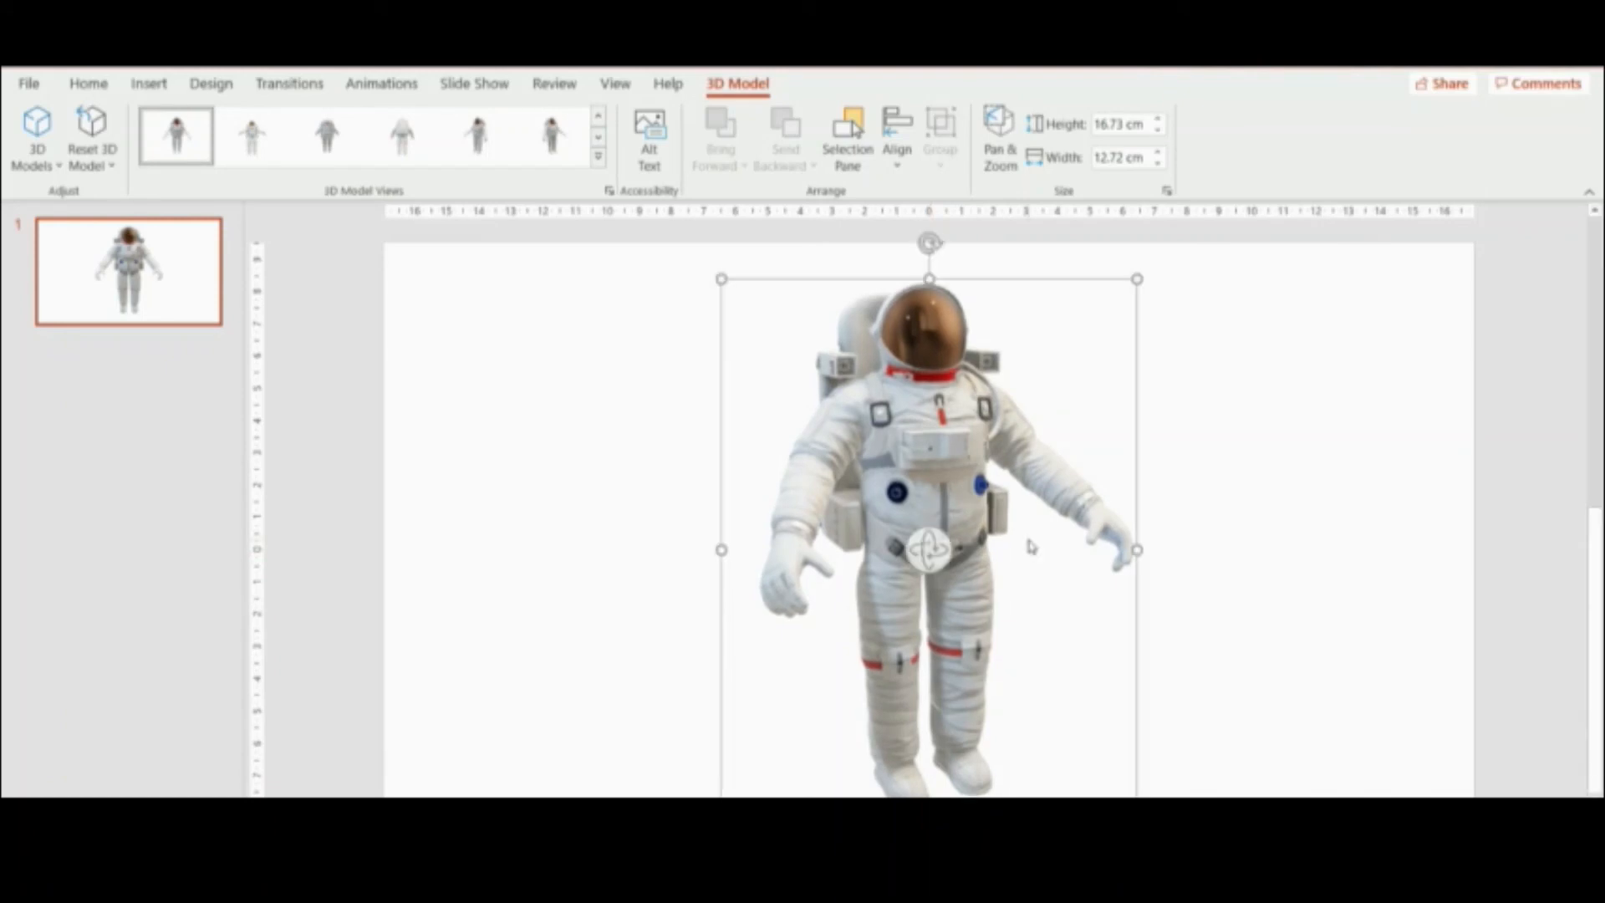
Deselect the astronaut, preview the slide as a full-screen slide show and return to editing.
left_click(1212, 410)
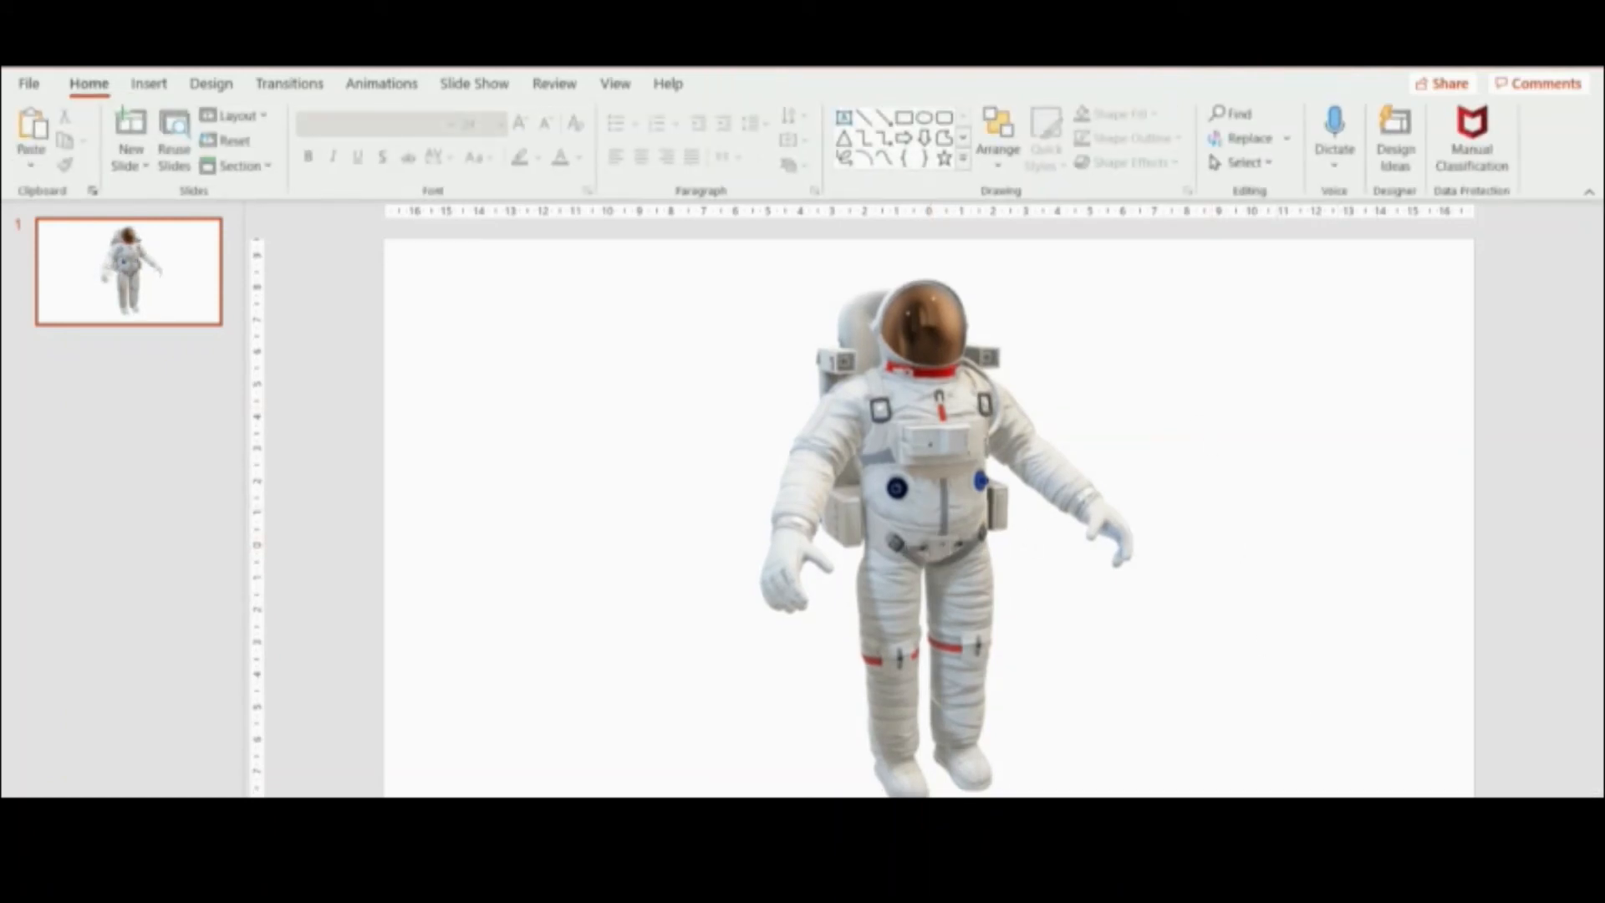
key("F5")
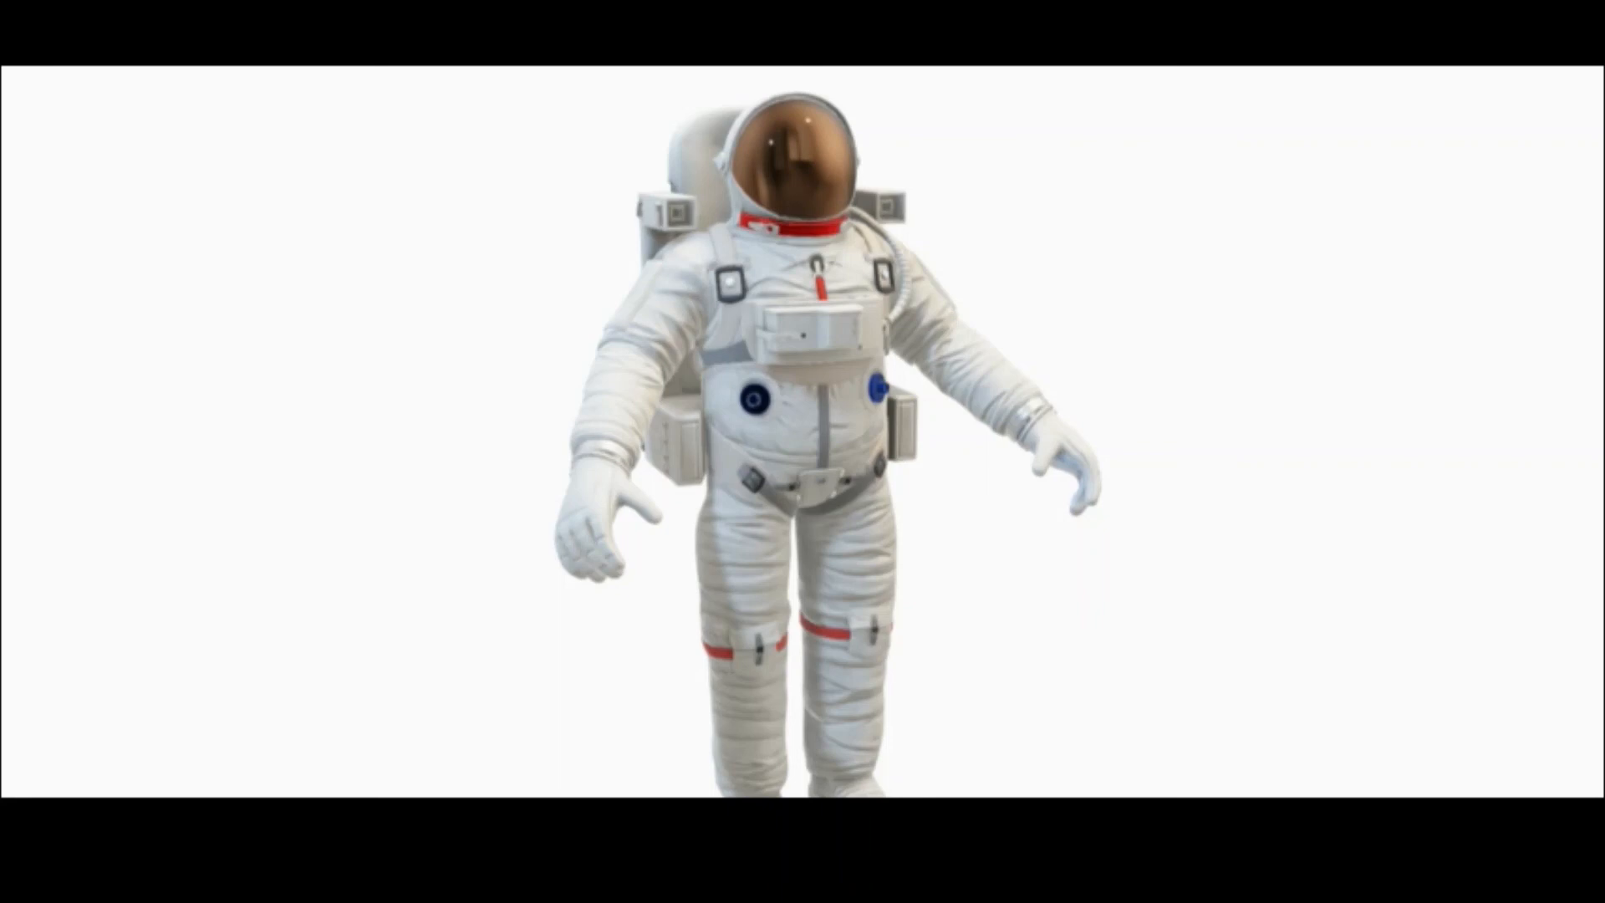
key("Escape")
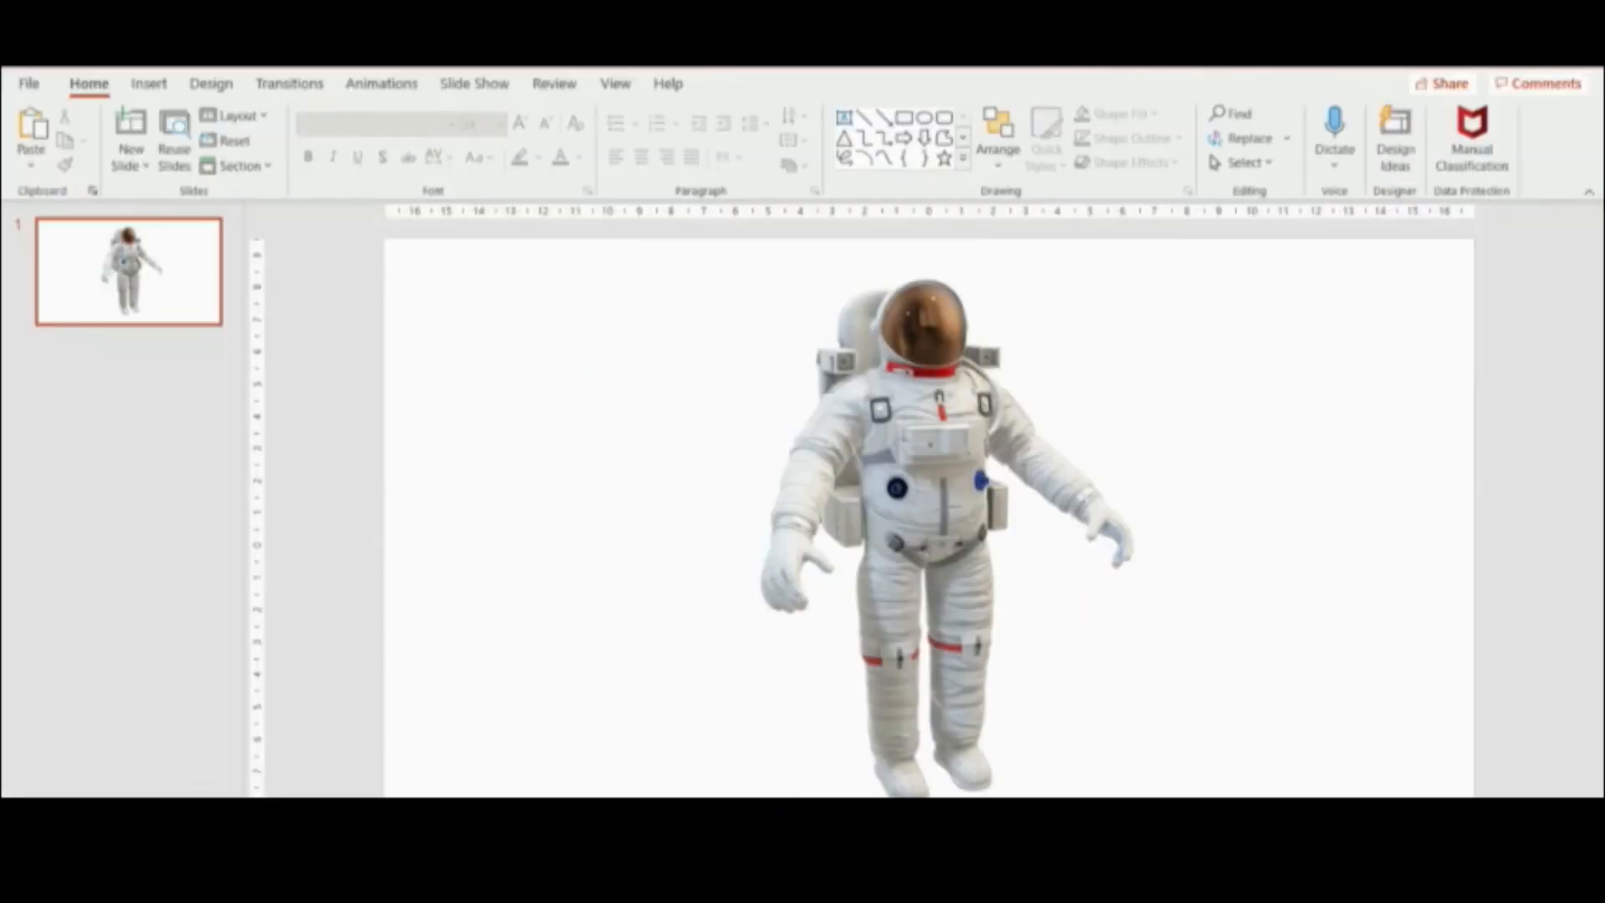